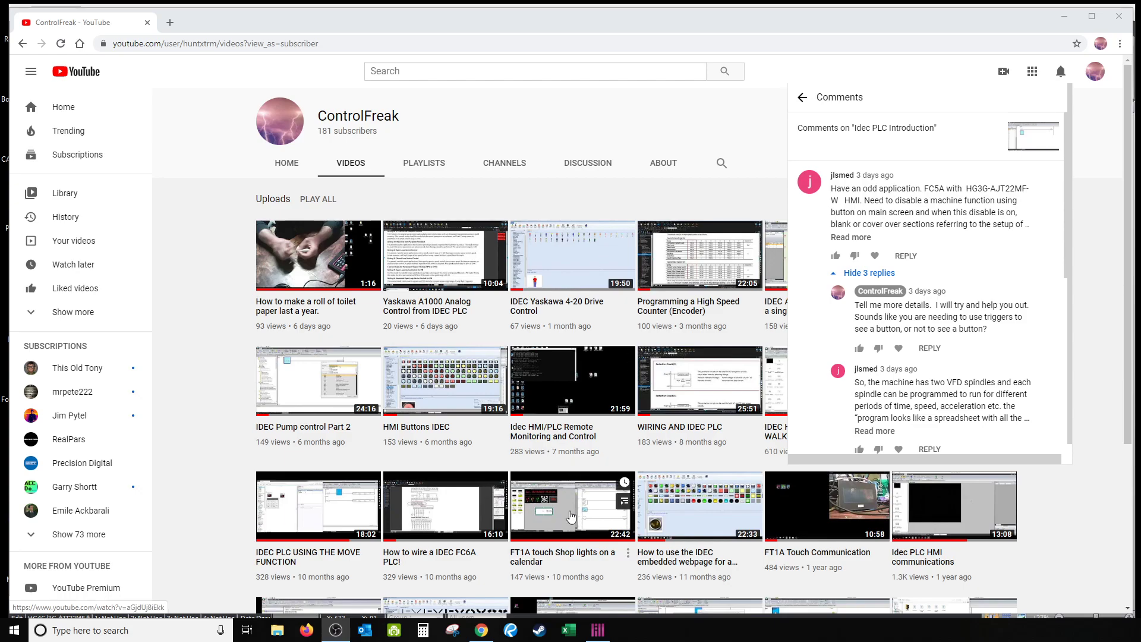
- Switch to the project01.pn4 window in WindO/I-NV4 and adjust the taskbar height so the editor's status bar can be seen
mouse_move(595, 637)
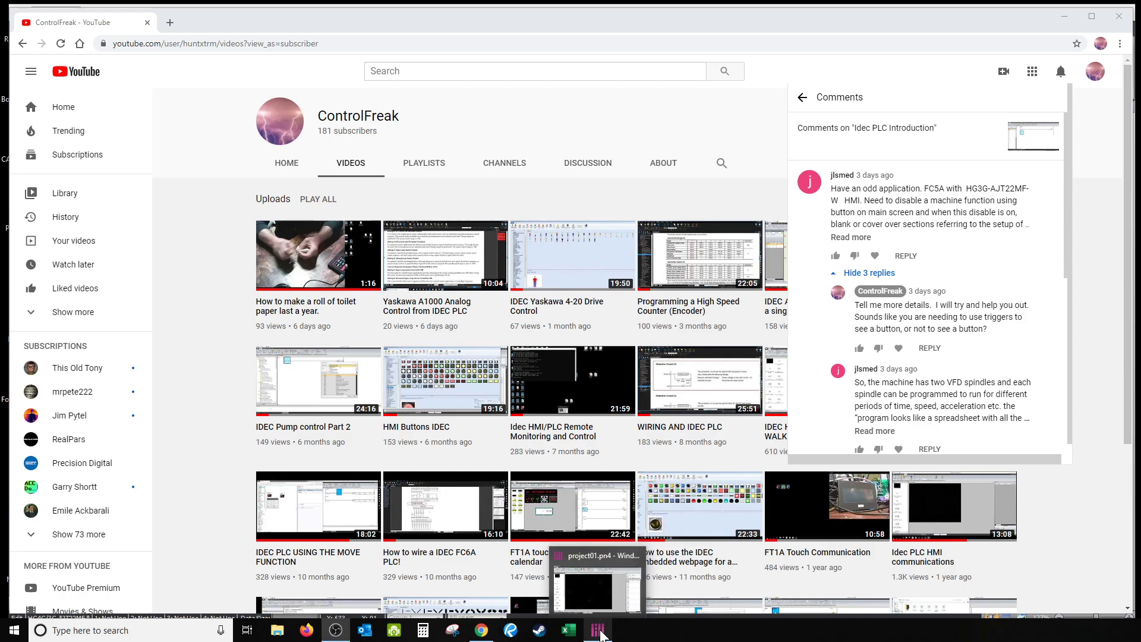
left_click(598, 631)
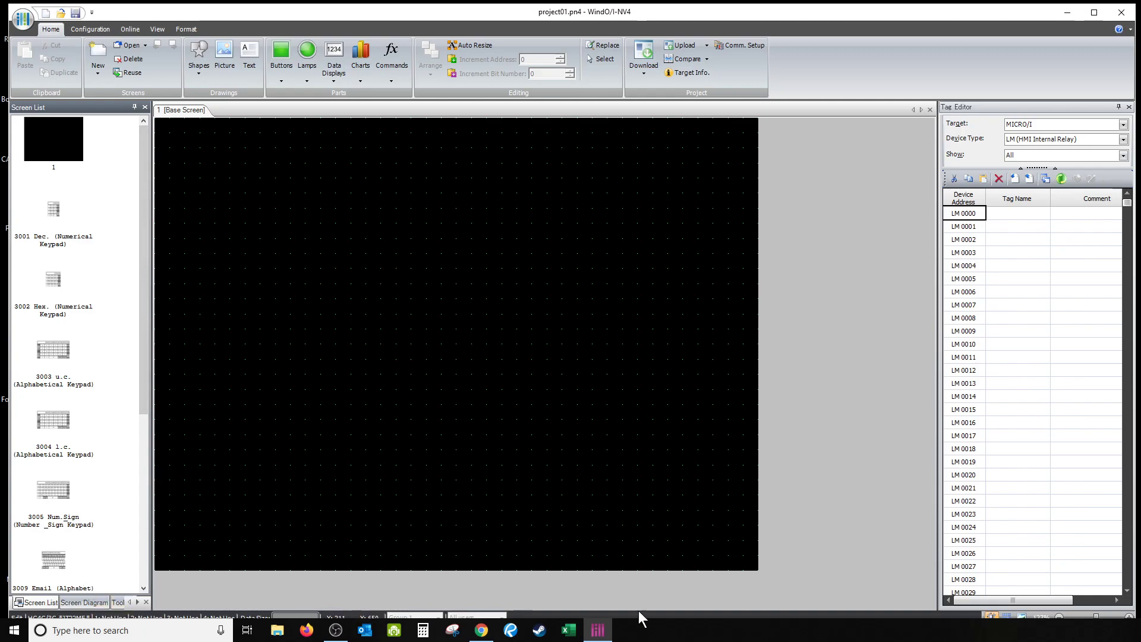
left_click_drag(792, 620, 799, 611)
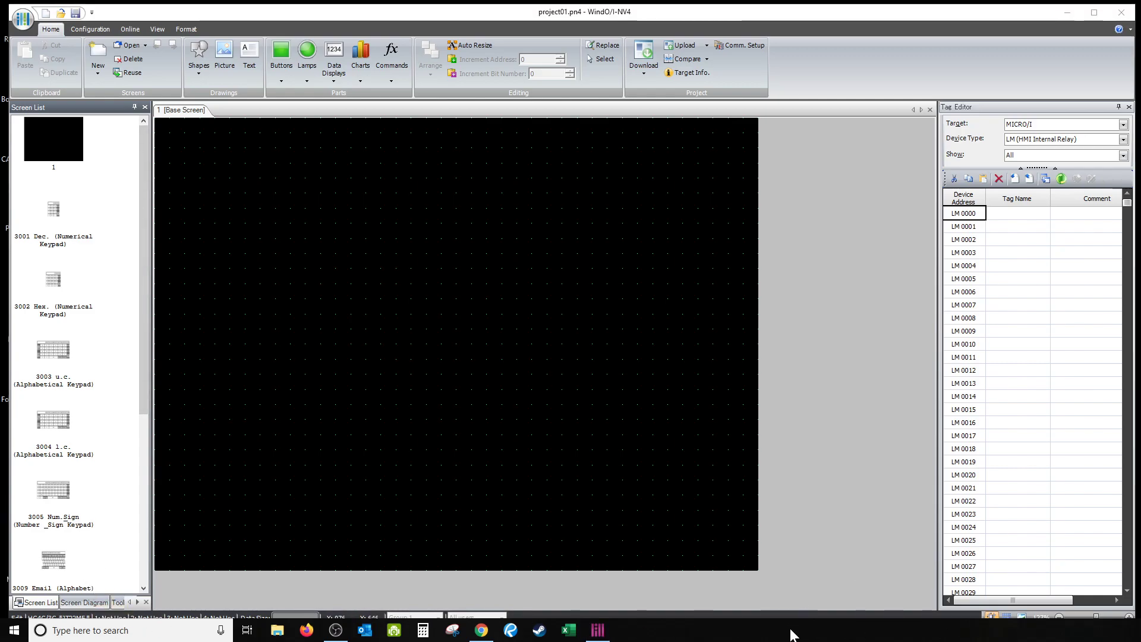
left_click_drag(795, 619, 798, 596)
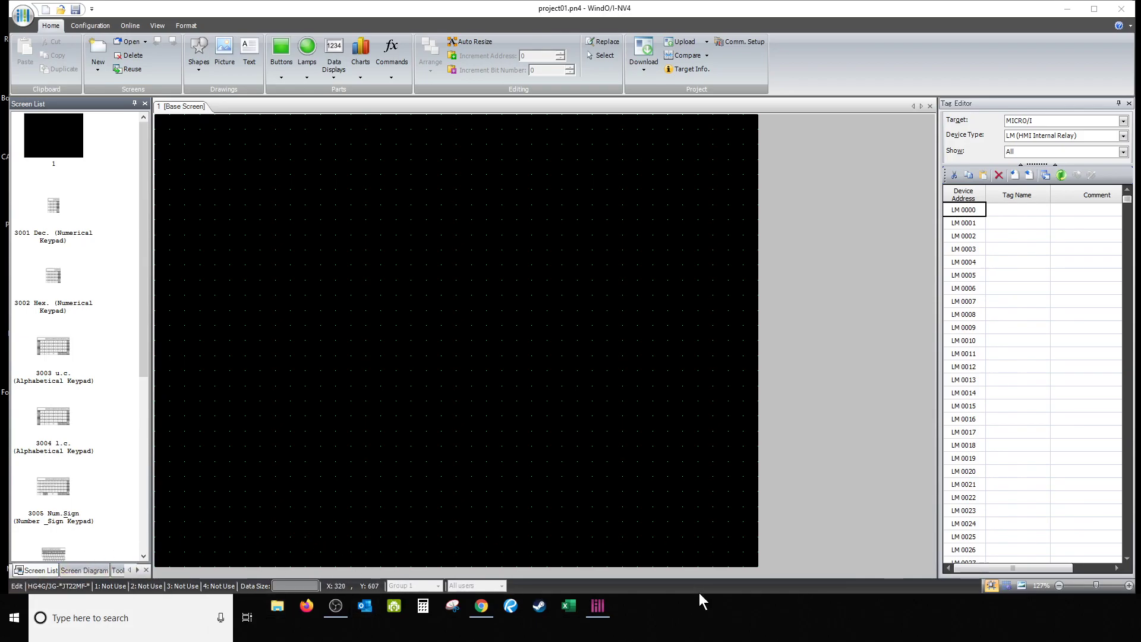
left_click_drag(701, 595, 734, 619)
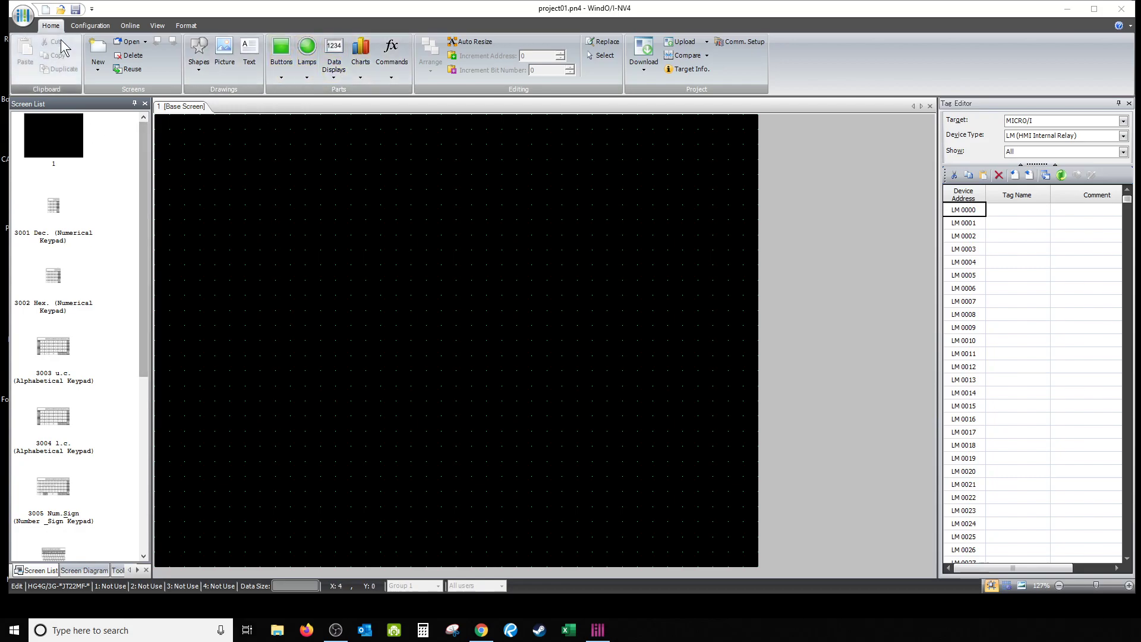
- In the project's communication interface settings, assign External Device Communication 1 to Ethernet Protocol1
left_click(90, 27)
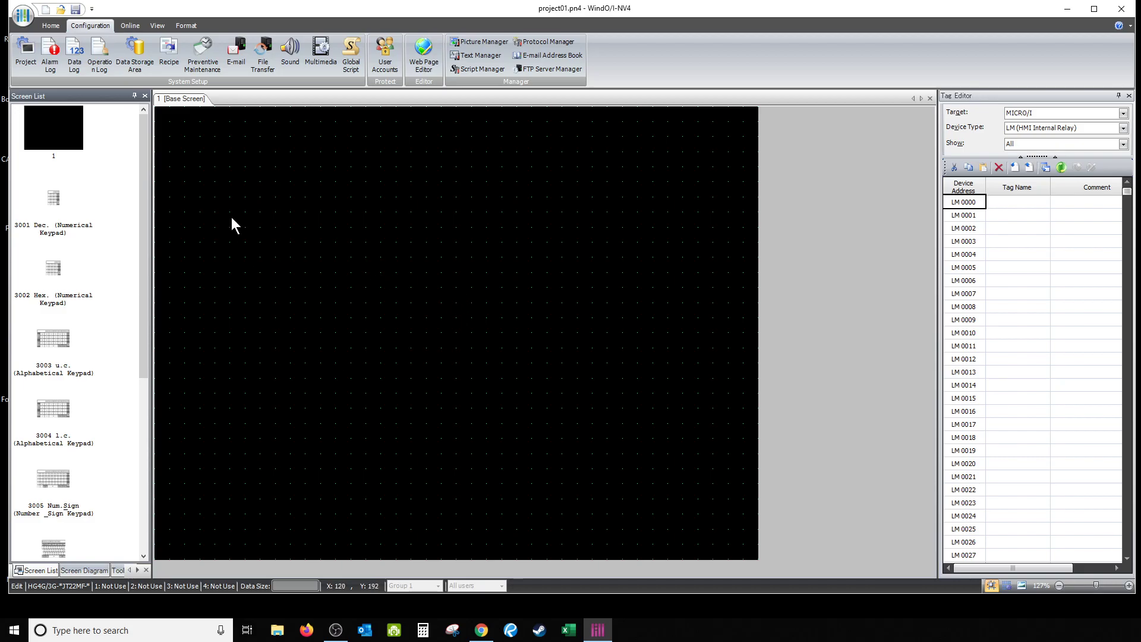
left_click(26, 56)
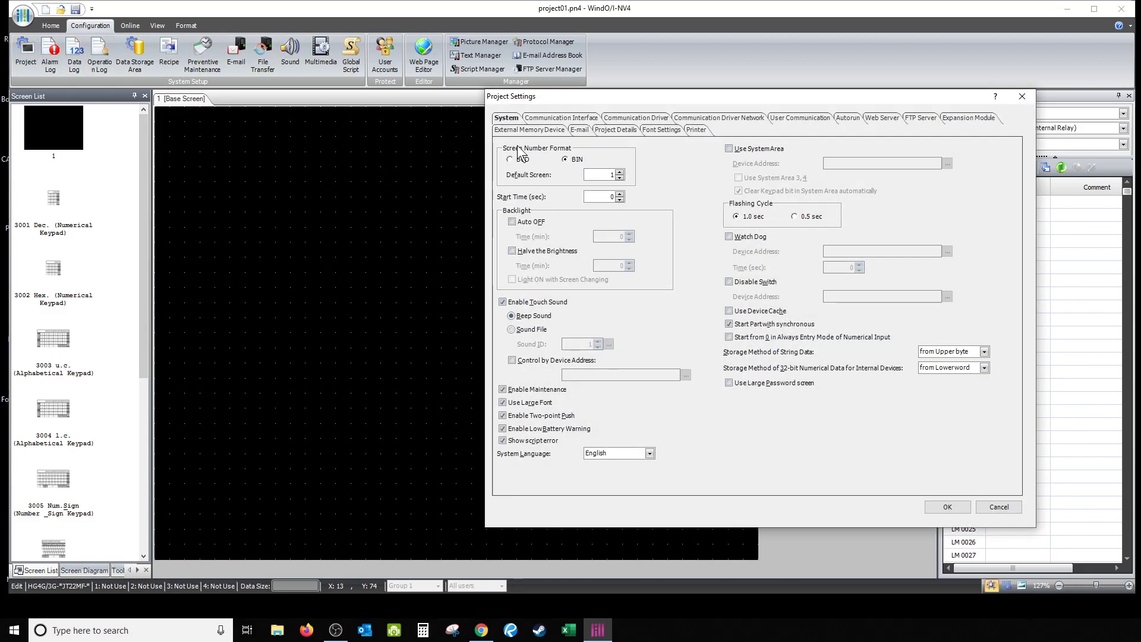
left_click(553, 119)
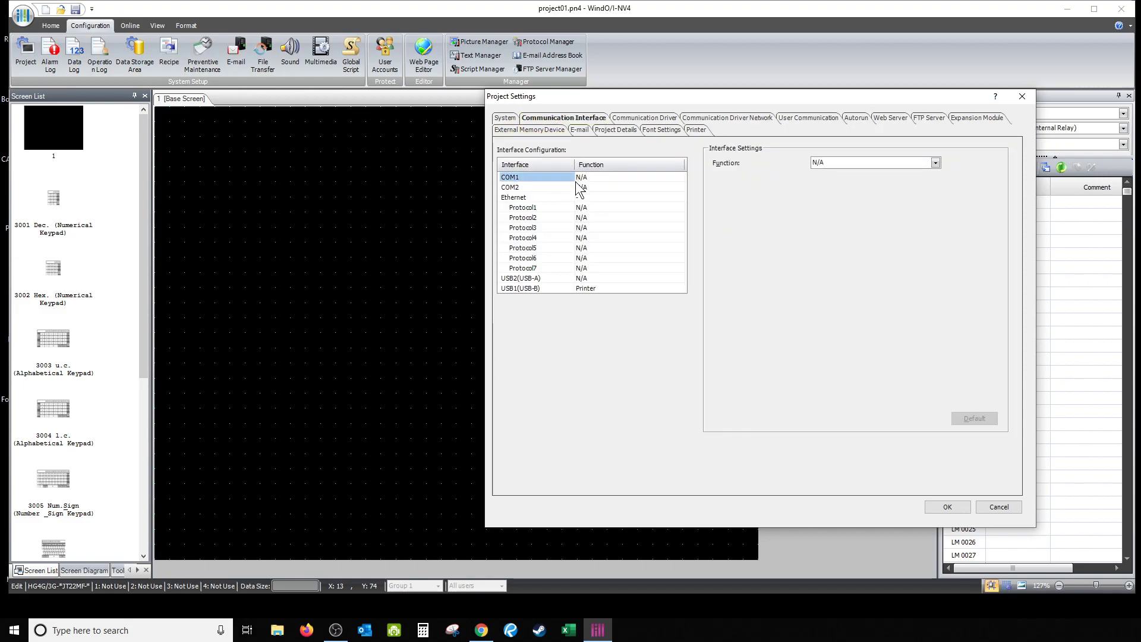
left_click(530, 198)
left_click(568, 209)
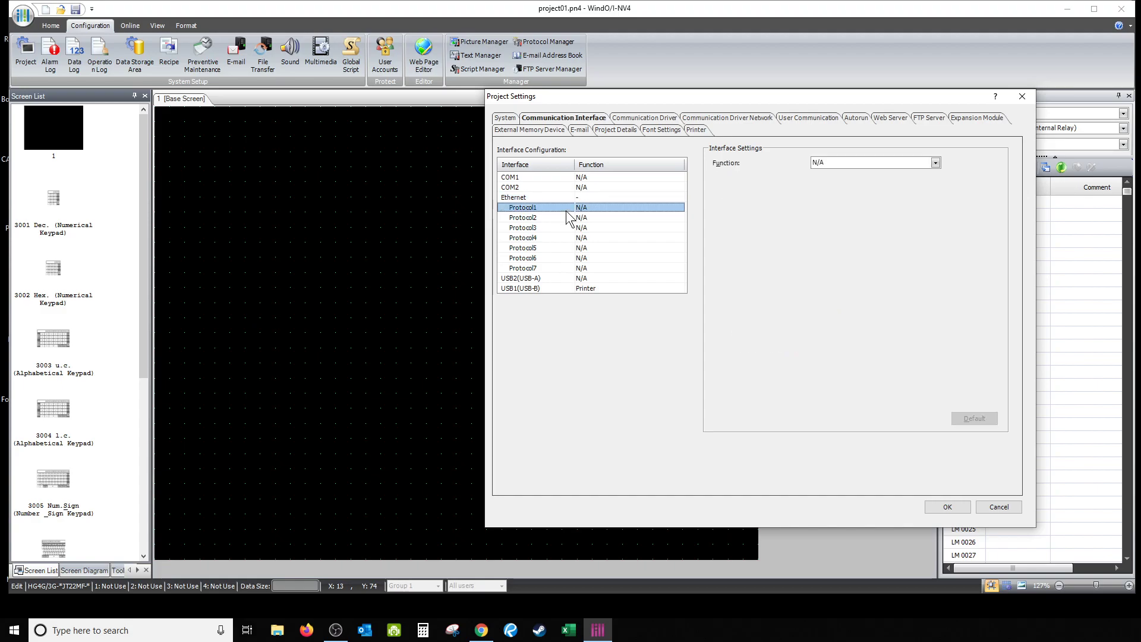
left_click(581, 197)
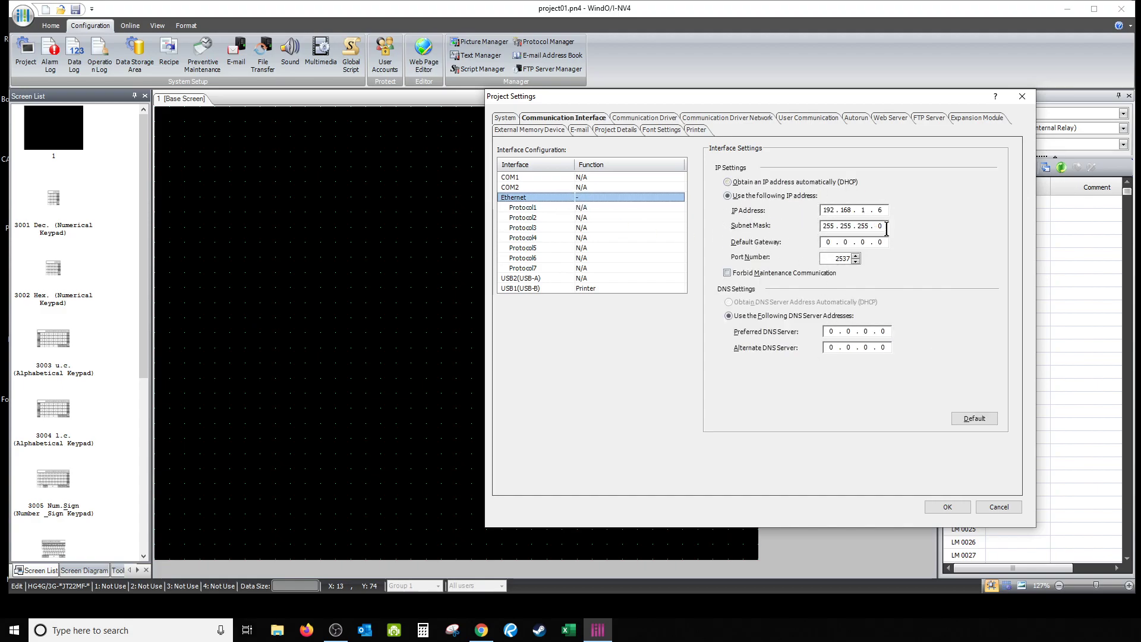
left_click(587, 208)
left_click(935, 162)
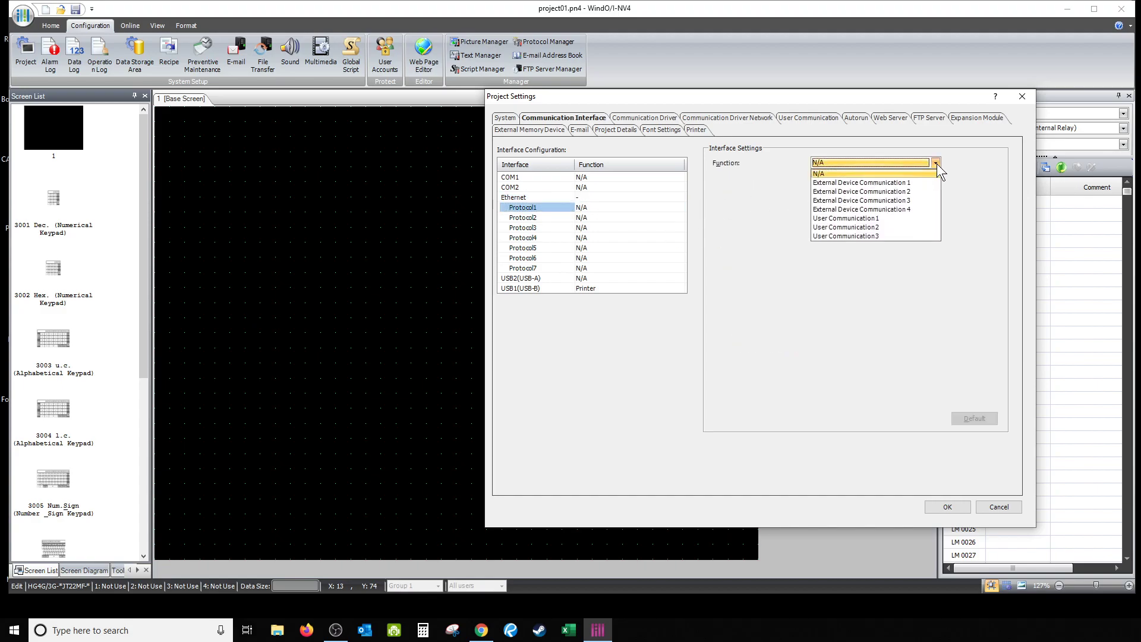
left_click(877, 183)
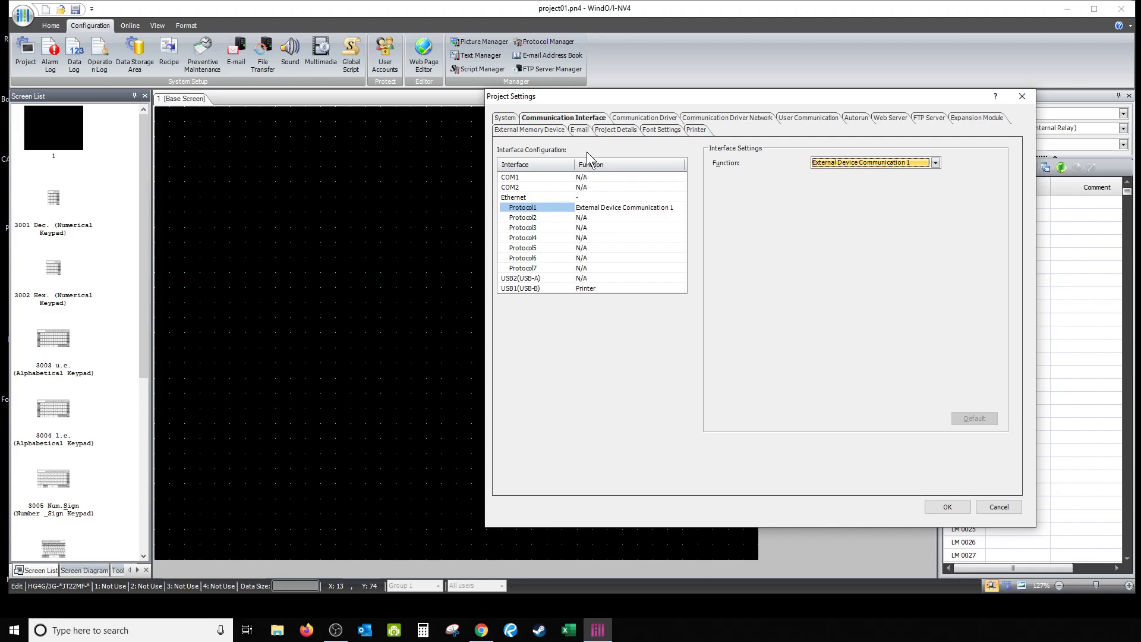
- Set the communication driver for External Device Communication 1 to manufacturer IDEC with MICROSmart(FC6A)(Ethernet)
left_click(641, 117)
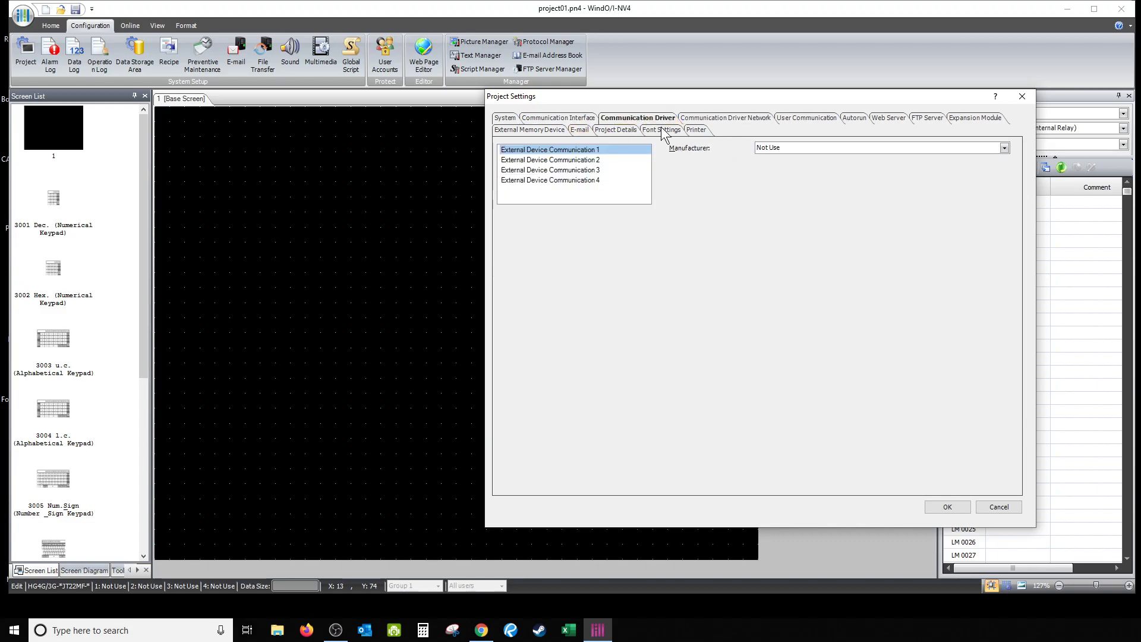
left_click(1004, 147)
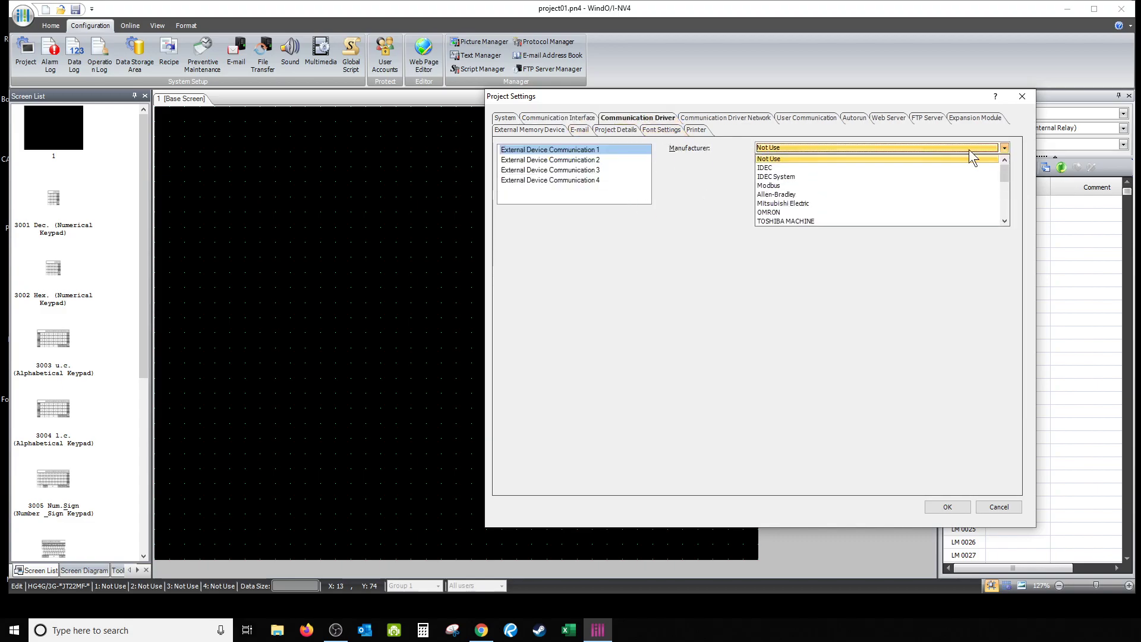
left_click(793, 166)
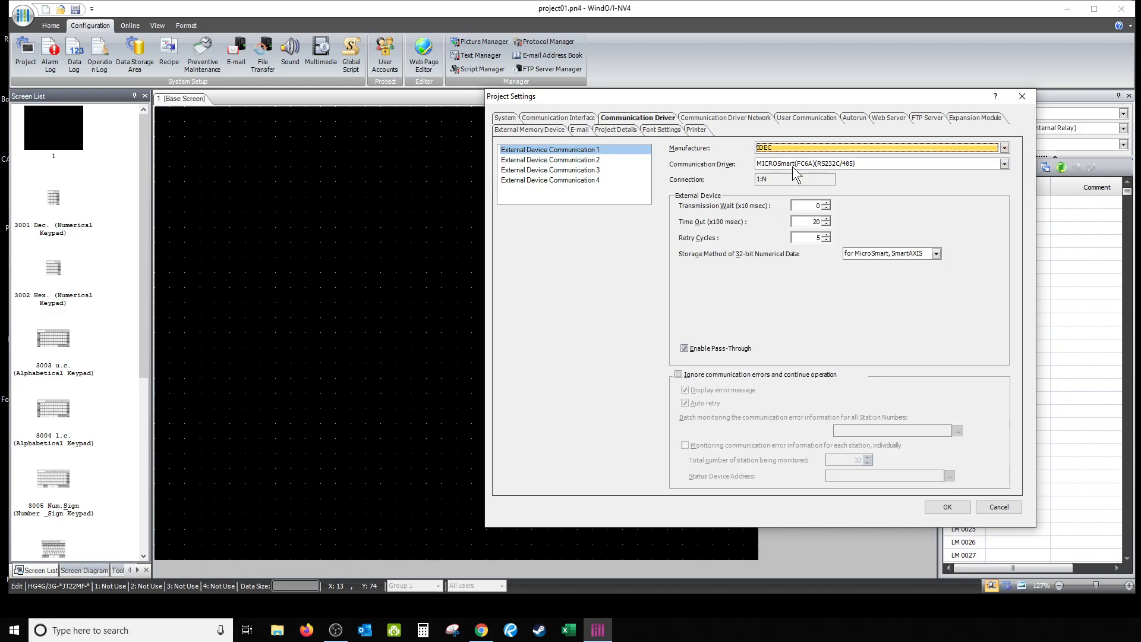
left_click(1005, 164)
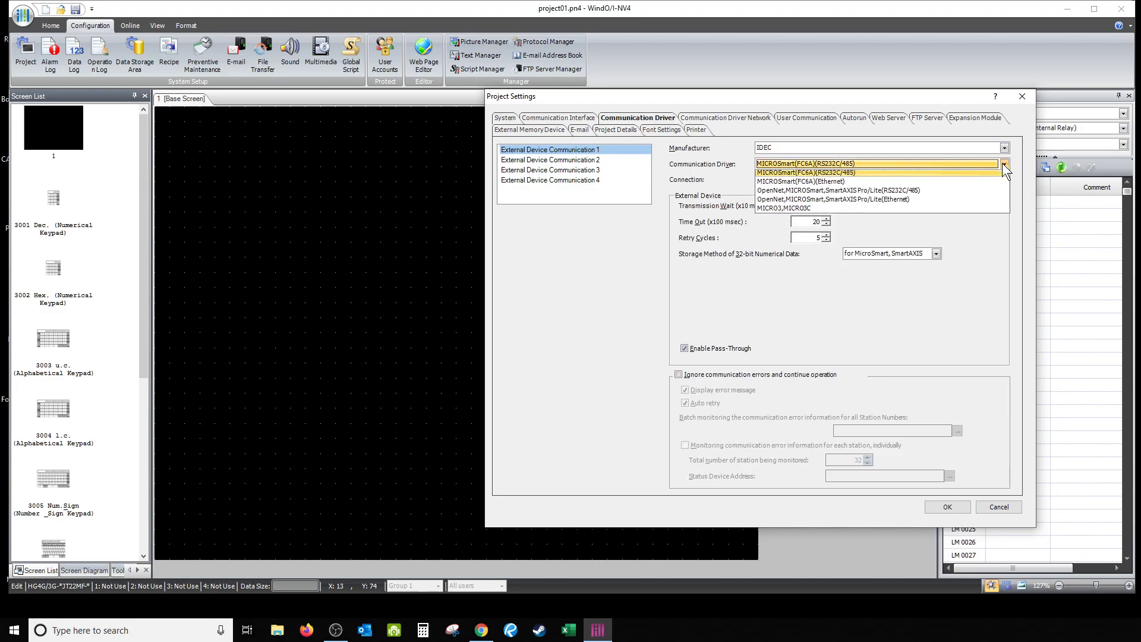
left_click(822, 183)
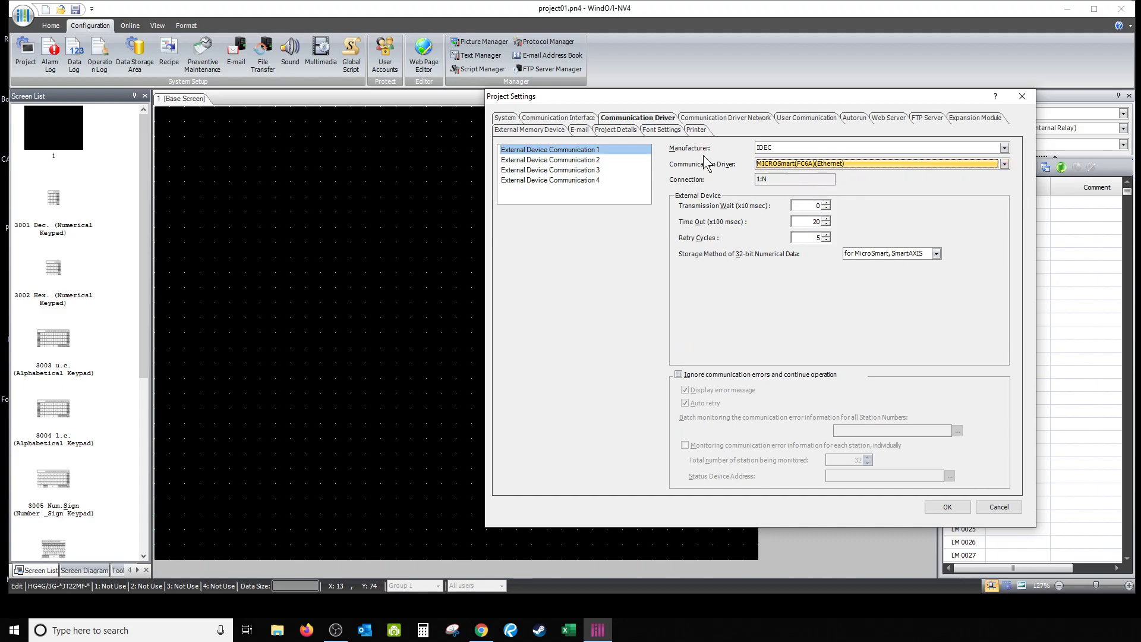
- Assign External Device Communication1 to external device ID 0 in the communication driver network
left_click(723, 118)
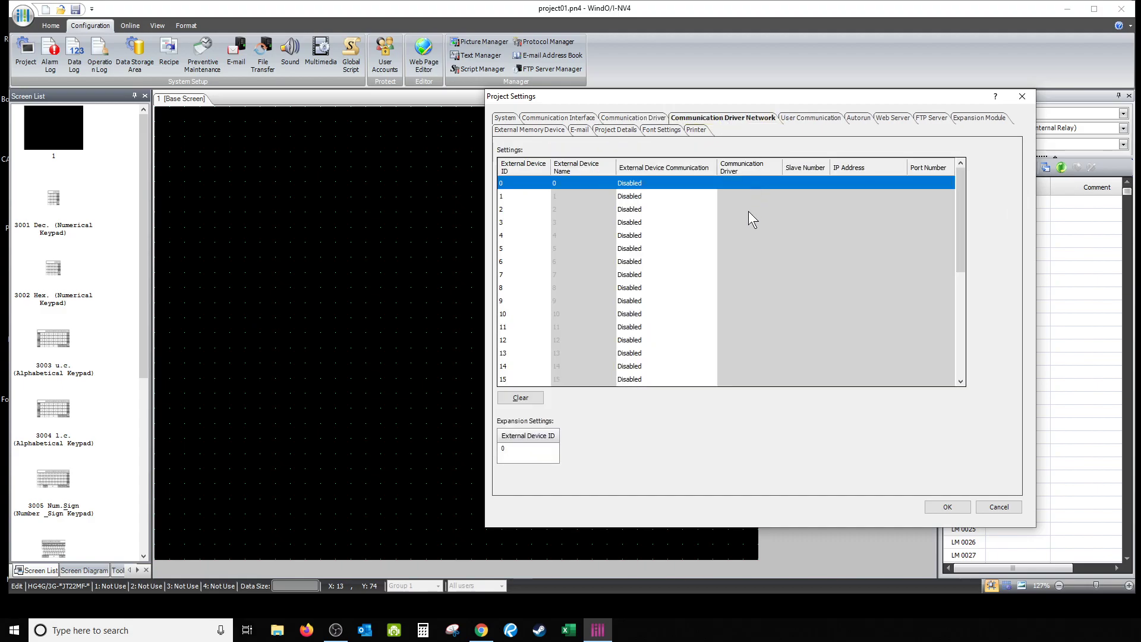
left_click(693, 184)
left_click(712, 183)
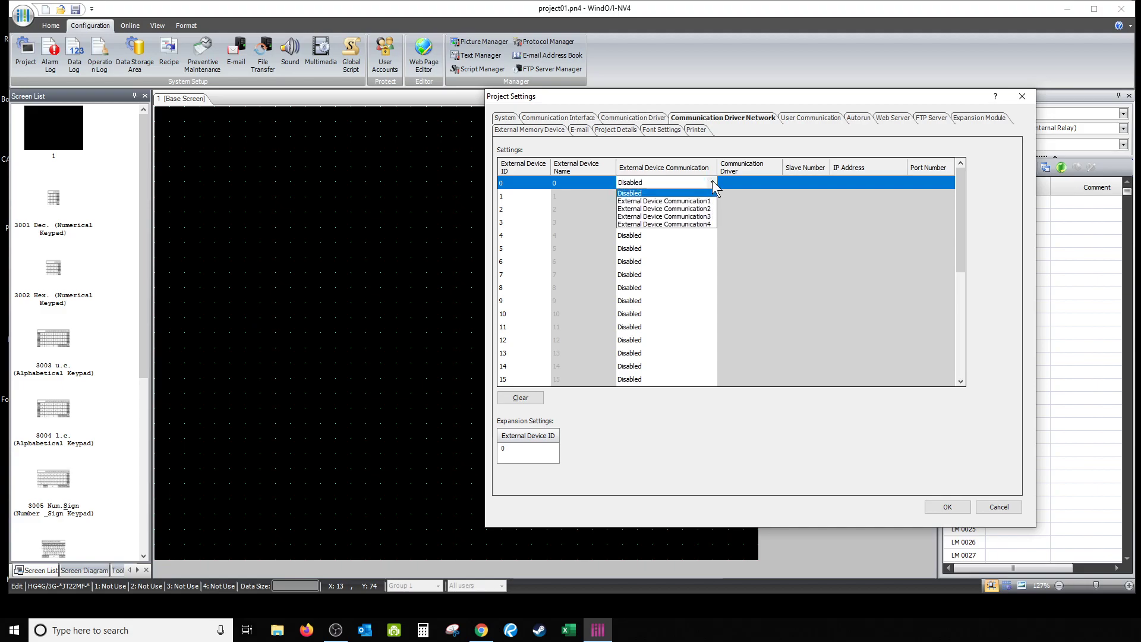
left_click(660, 202)
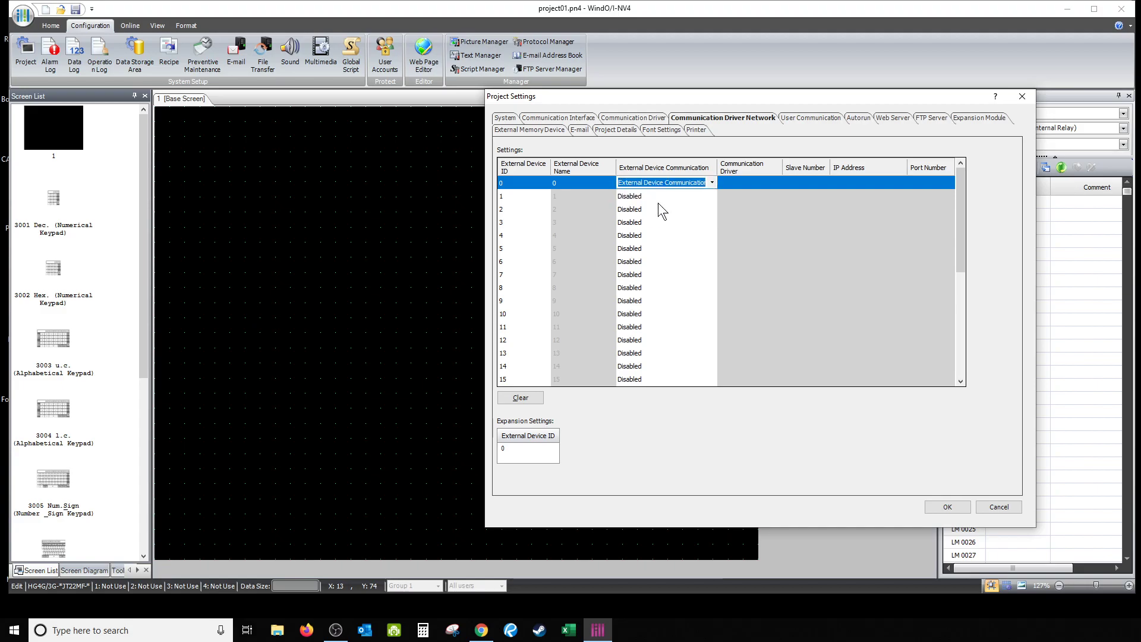
left_click(771, 188)
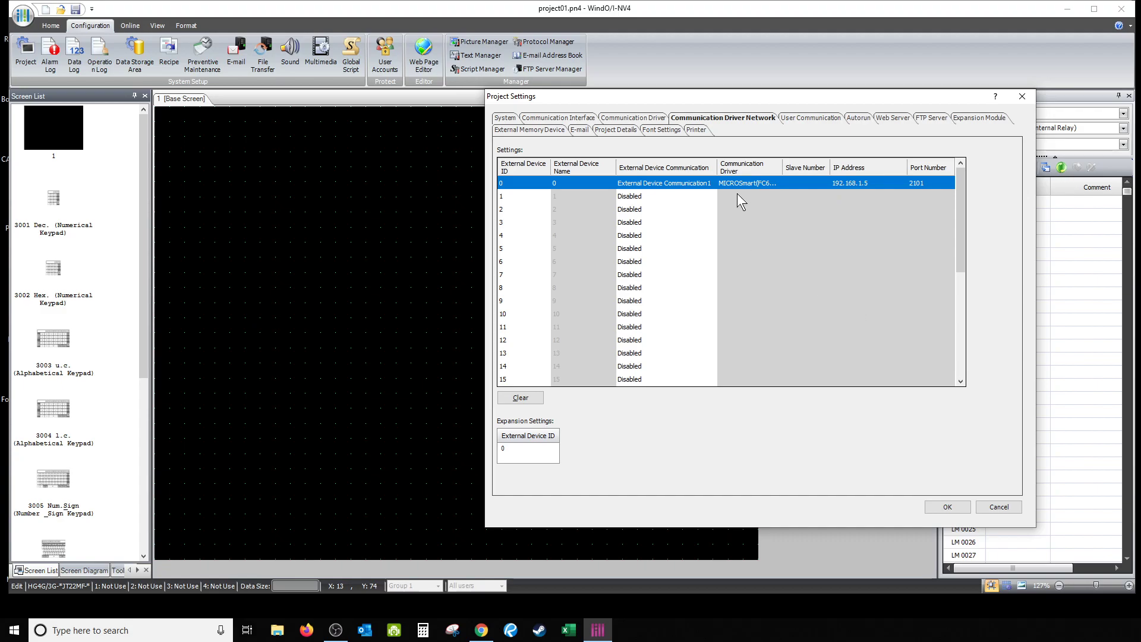
- Review the remaining project settings from User Communication through External Memory Device, and accept the project configuration
left_click(810, 120)
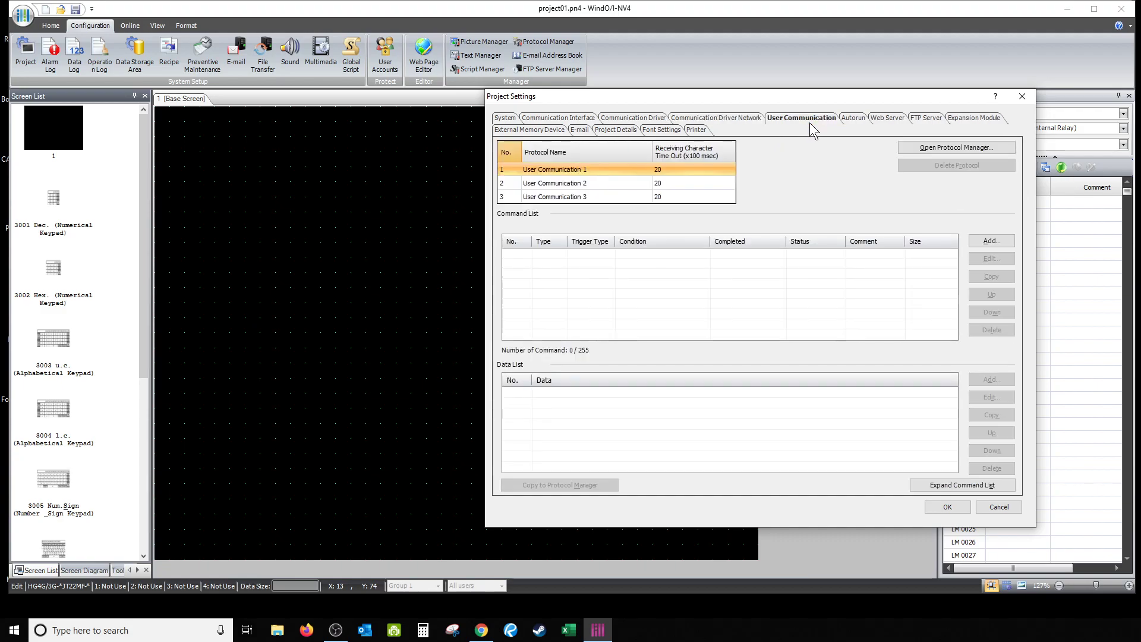
left_click(854, 122)
left_click(887, 119)
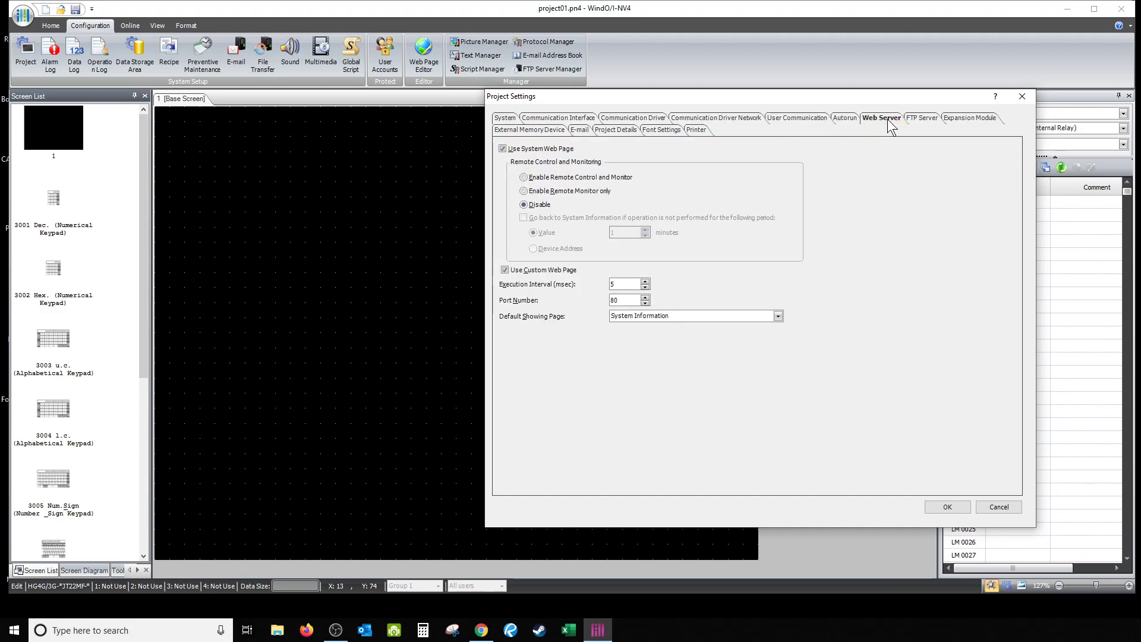
left_click(922, 117)
left_click(954, 118)
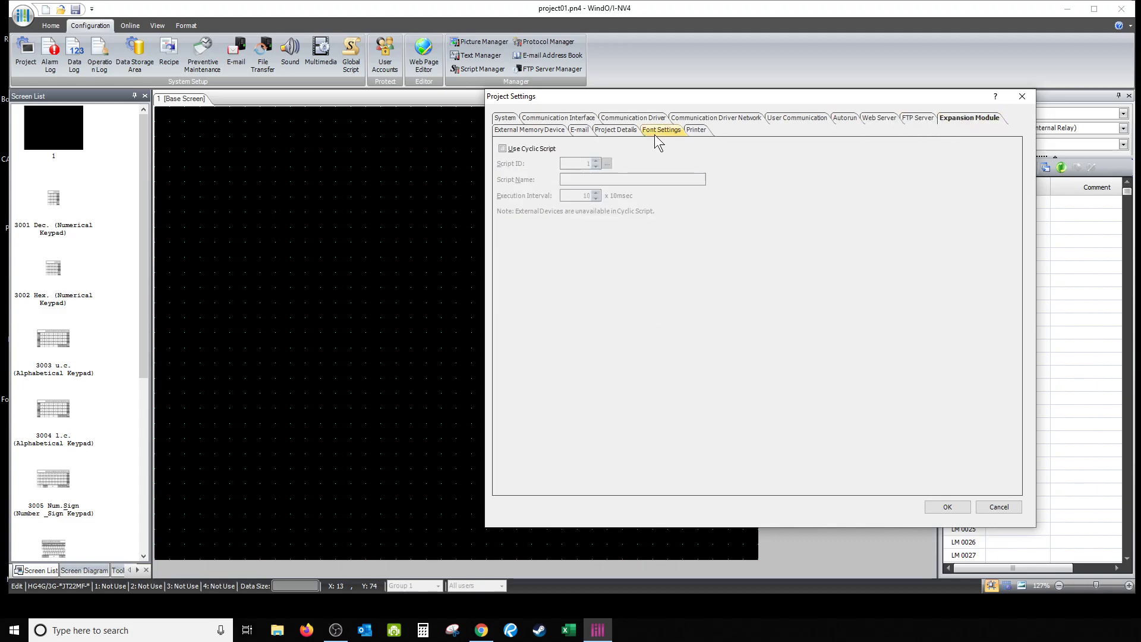
left_click(552, 130)
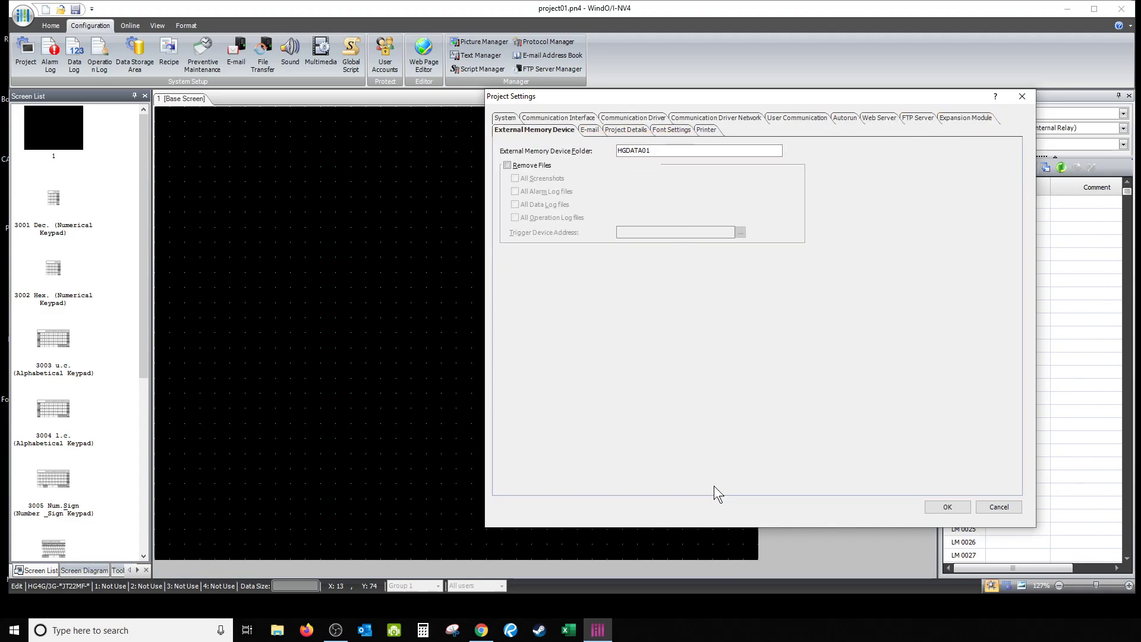
left_click(948, 509)
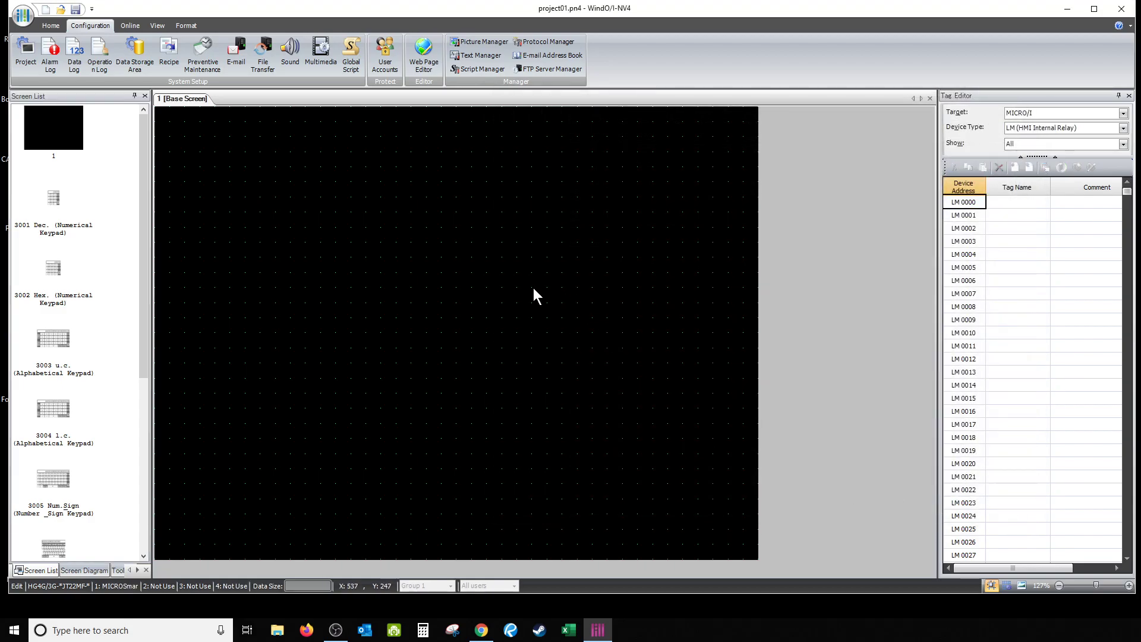
- Draw a large Numerical Input part in the middle of Base Screen 1
left_click(51, 25)
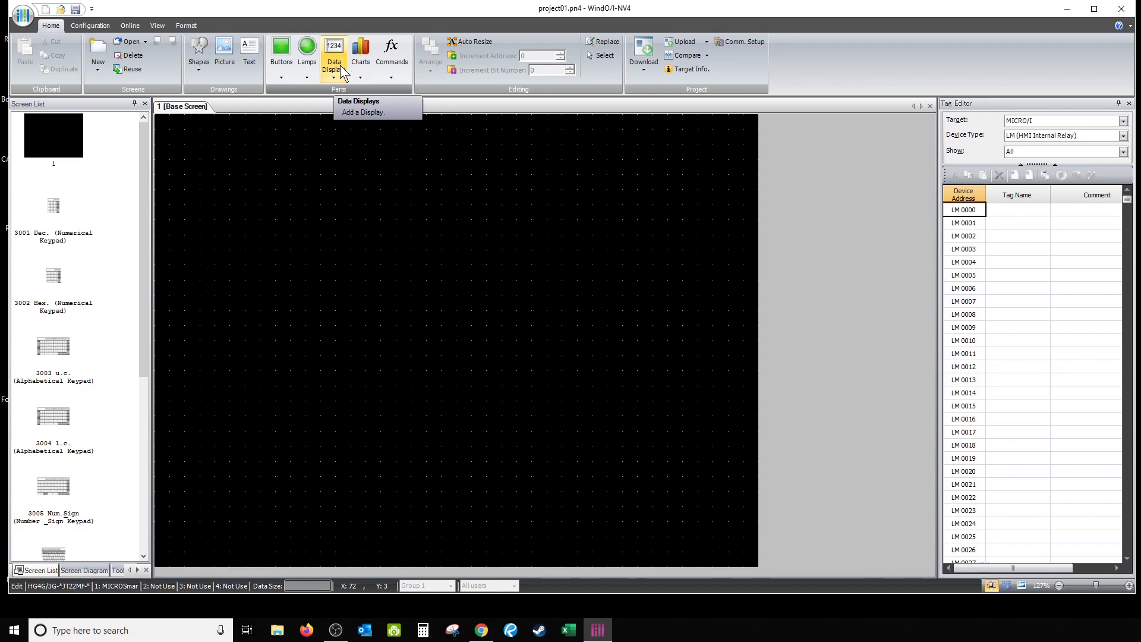
left_click(337, 69)
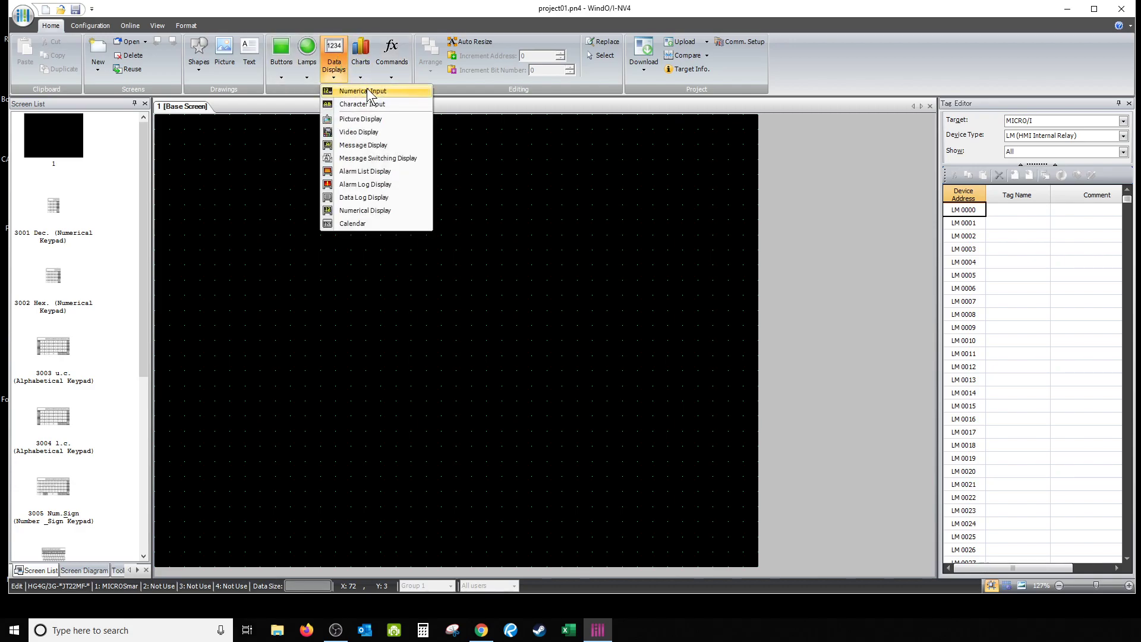
left_click(365, 91)
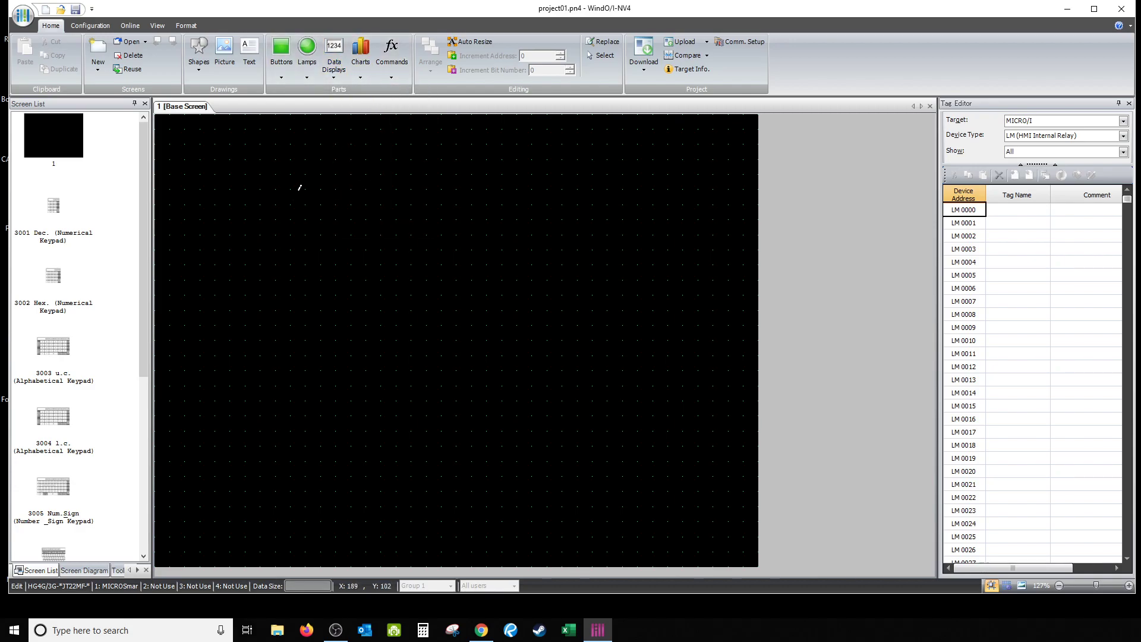
left_click_drag(484, 334, 577, 413)
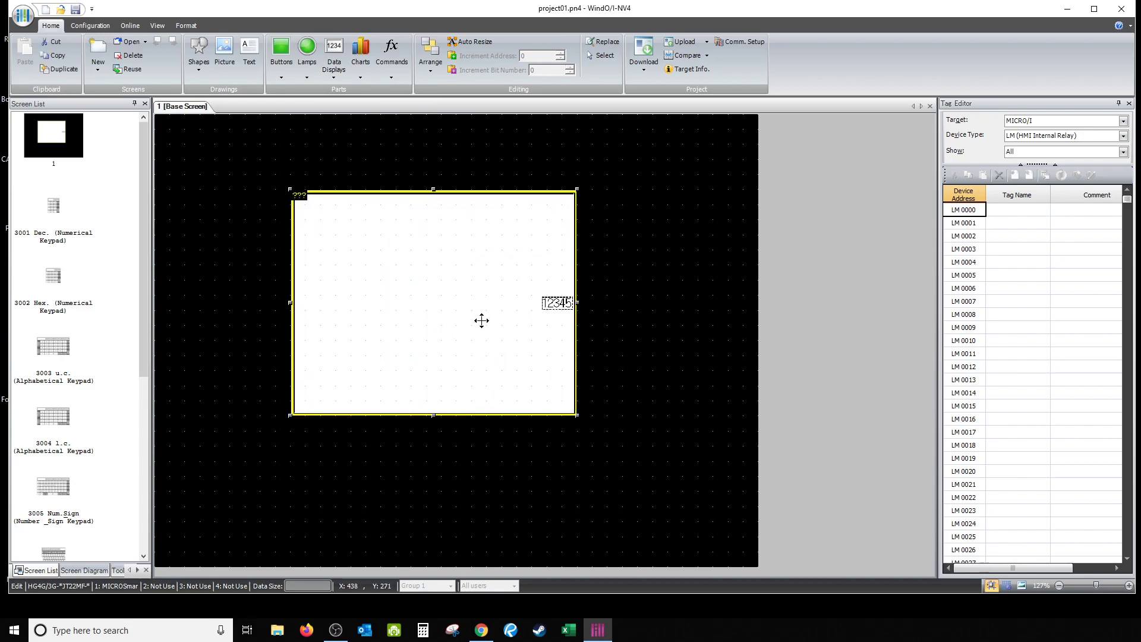
- Set the numerical input's destination device address to data register D 000000 on External Device 0:0
double_click(444, 298)
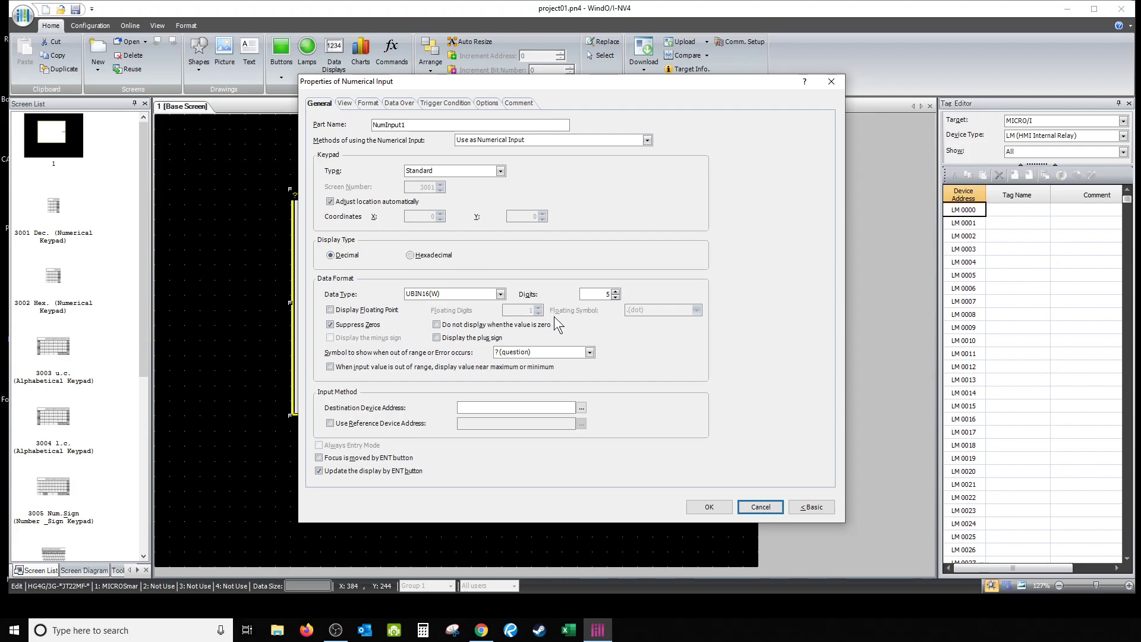
left_click(582, 408)
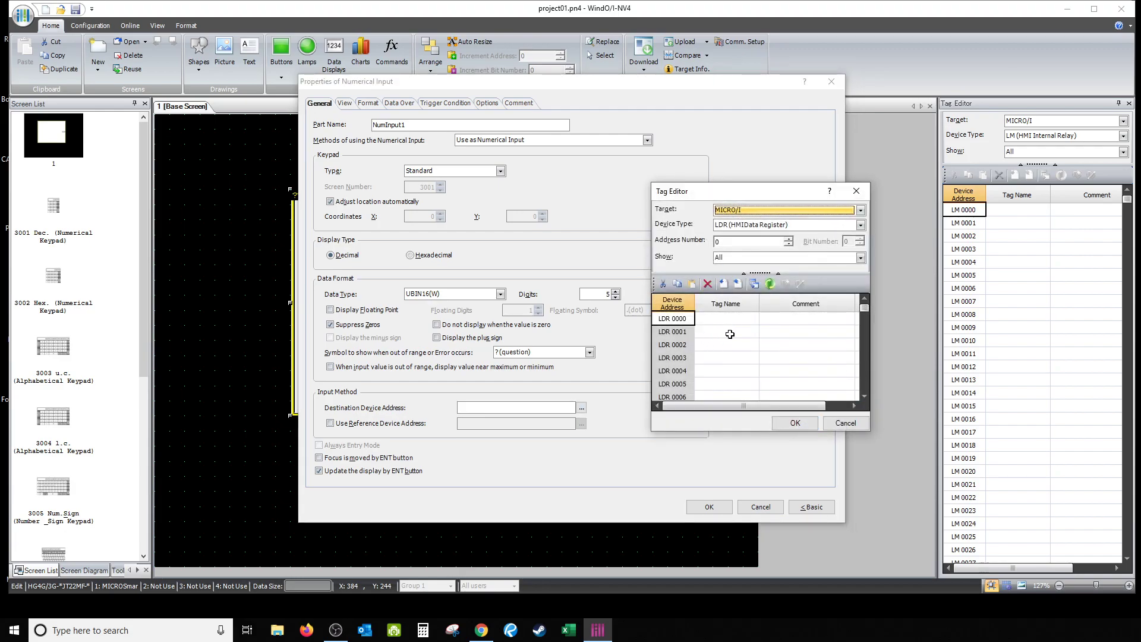
left_click(860, 209)
left_click(776, 231)
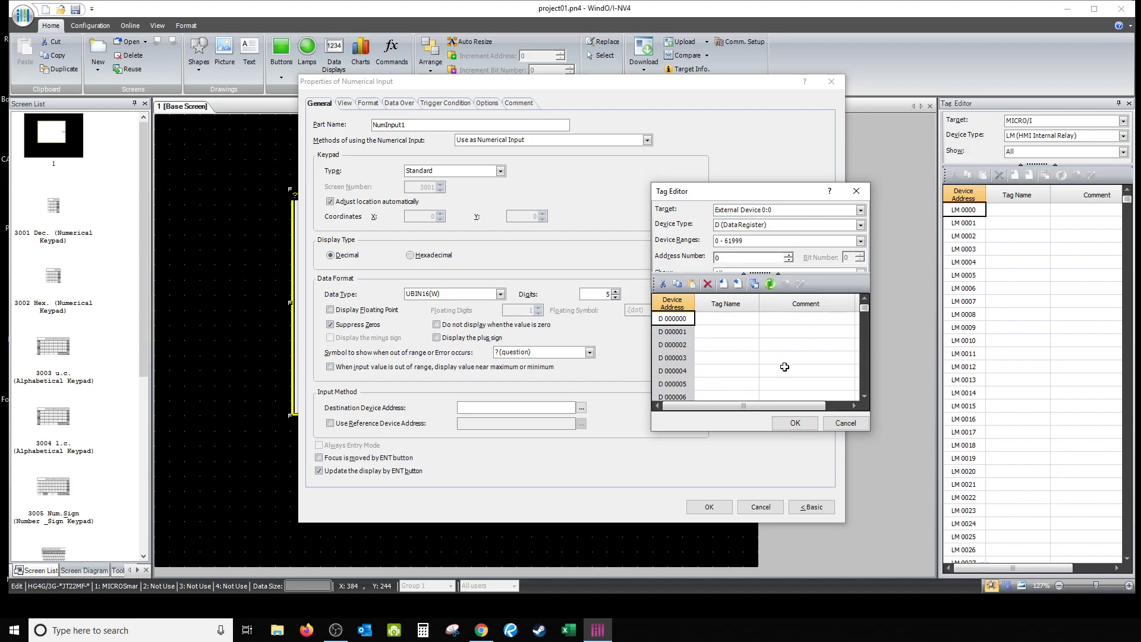
left_click(810, 419)
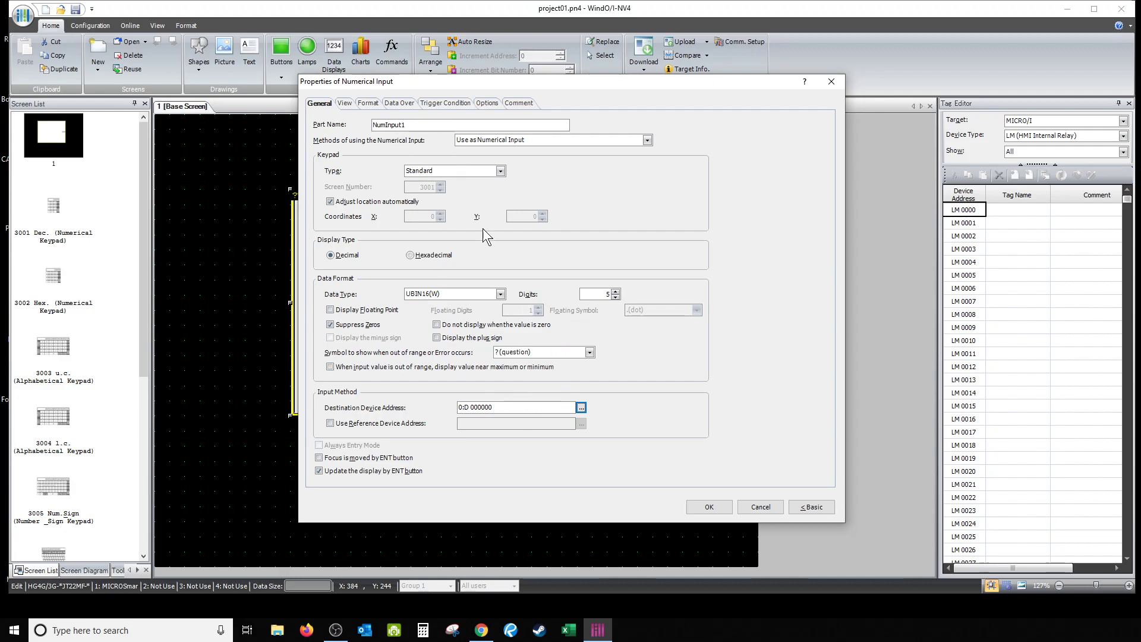
- Review the input condition's trigger types, keep Always Enabled, and set the numerical input's visible condition to While ON
left_click(442, 102)
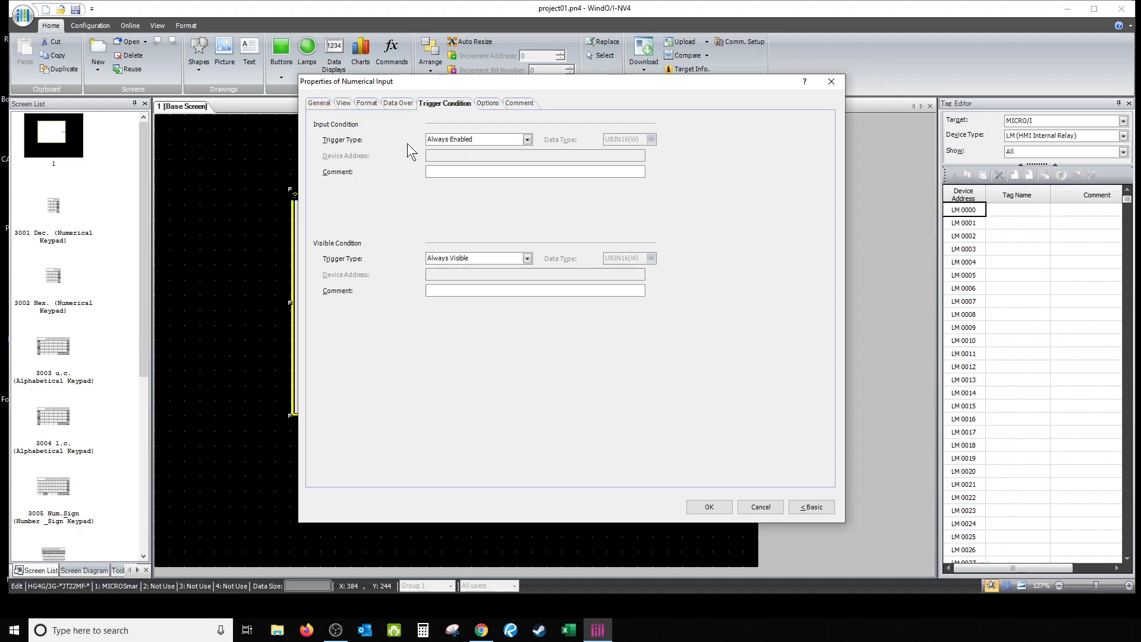
left_click(531, 138)
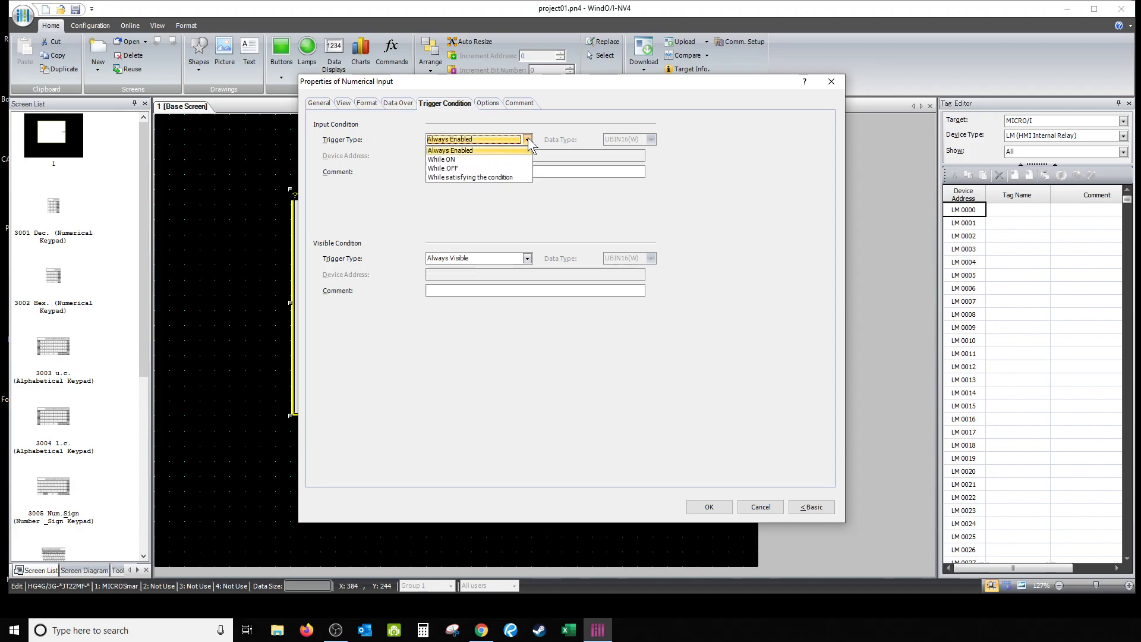
left_click(528, 137)
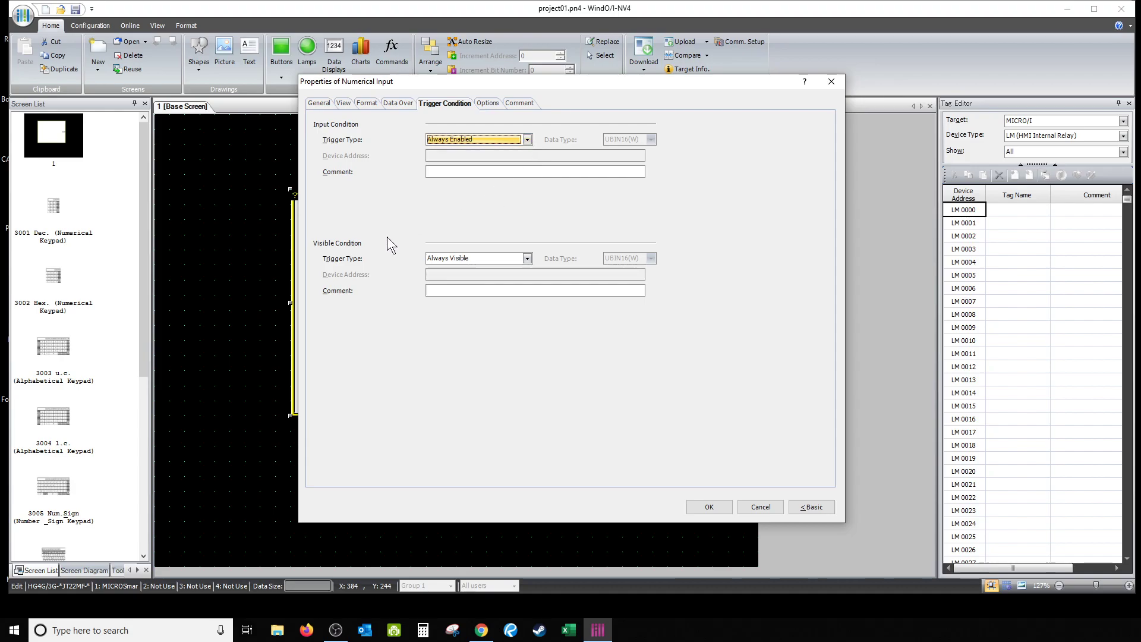
left_click(528, 260)
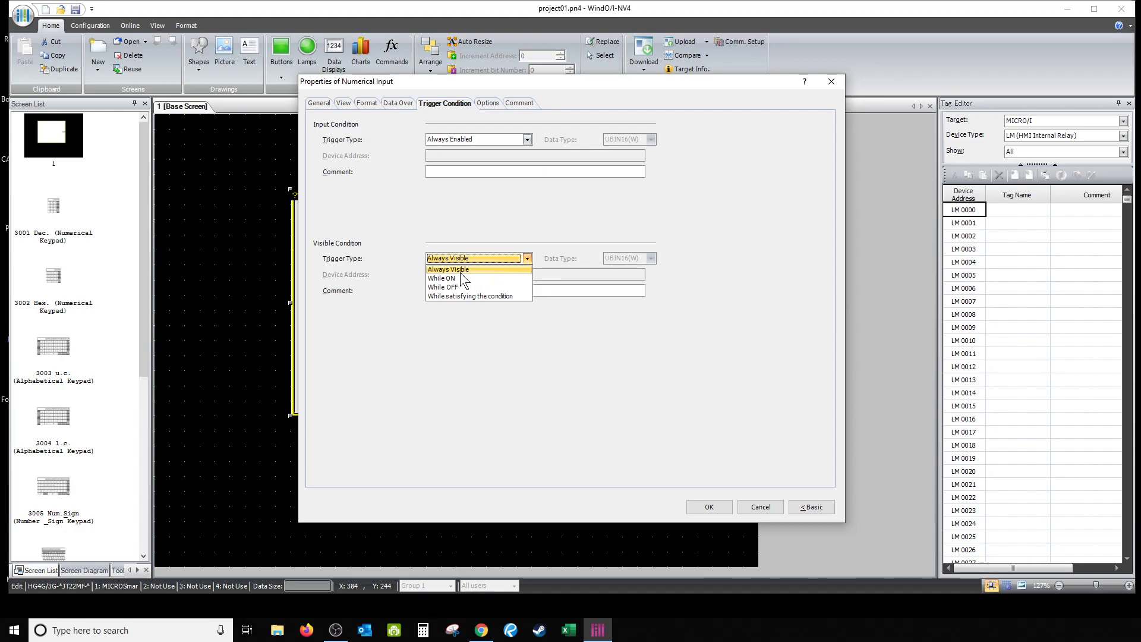
left_click(443, 279)
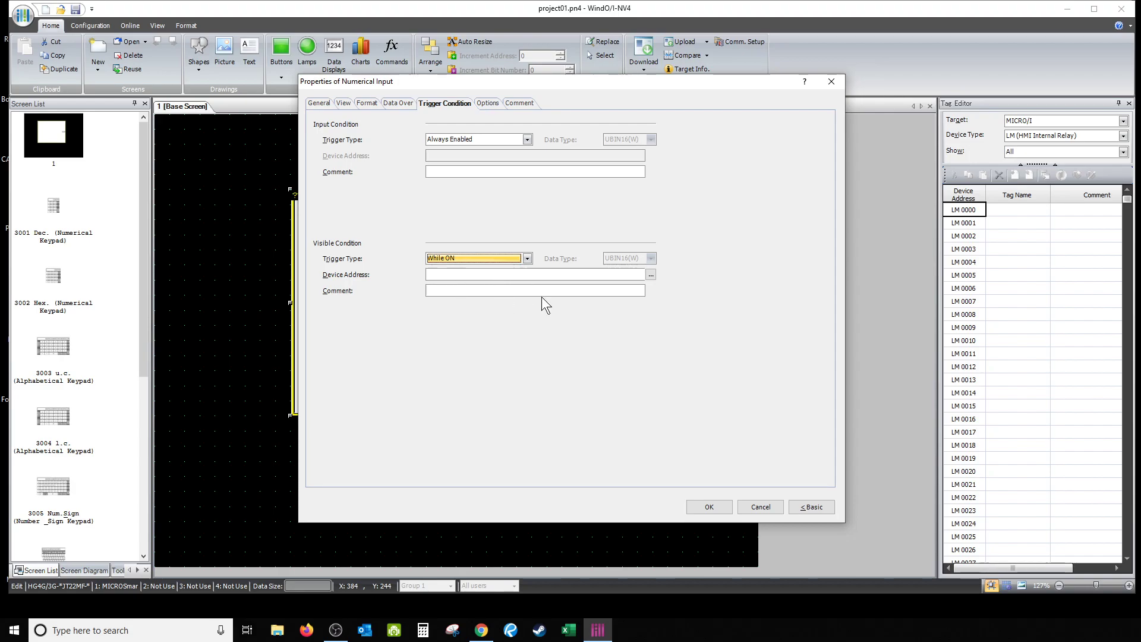
- Assign internal relay M 00000 on External Device 0:0 as the visible condition's address, comment it "Data Entry Visibility", and accept the part properties
left_click(651, 275)
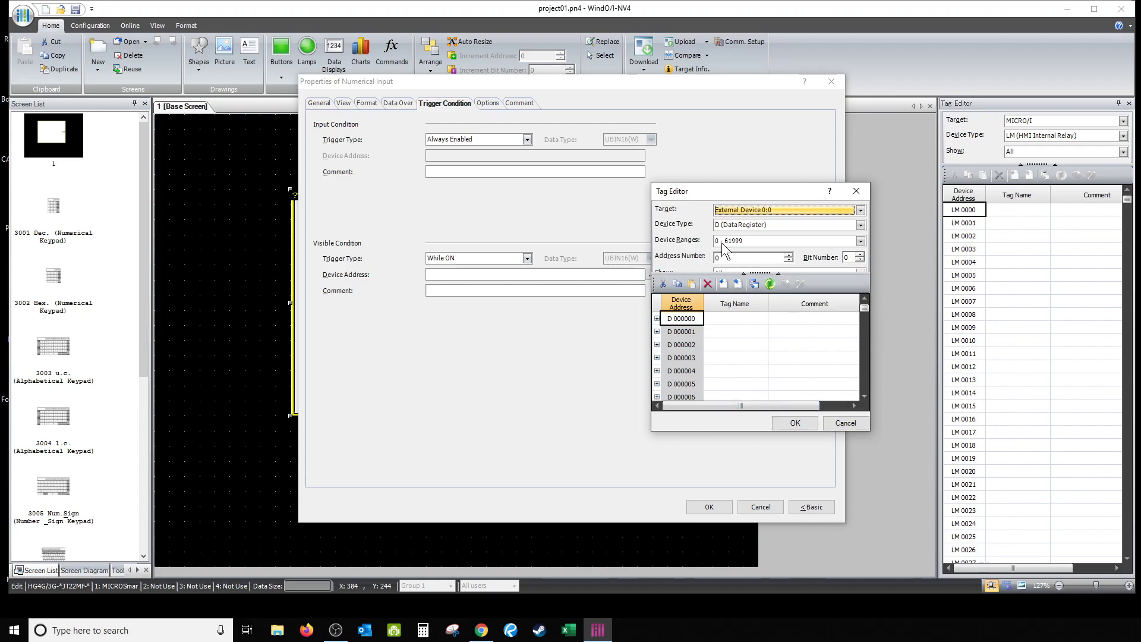
left_click(861, 226)
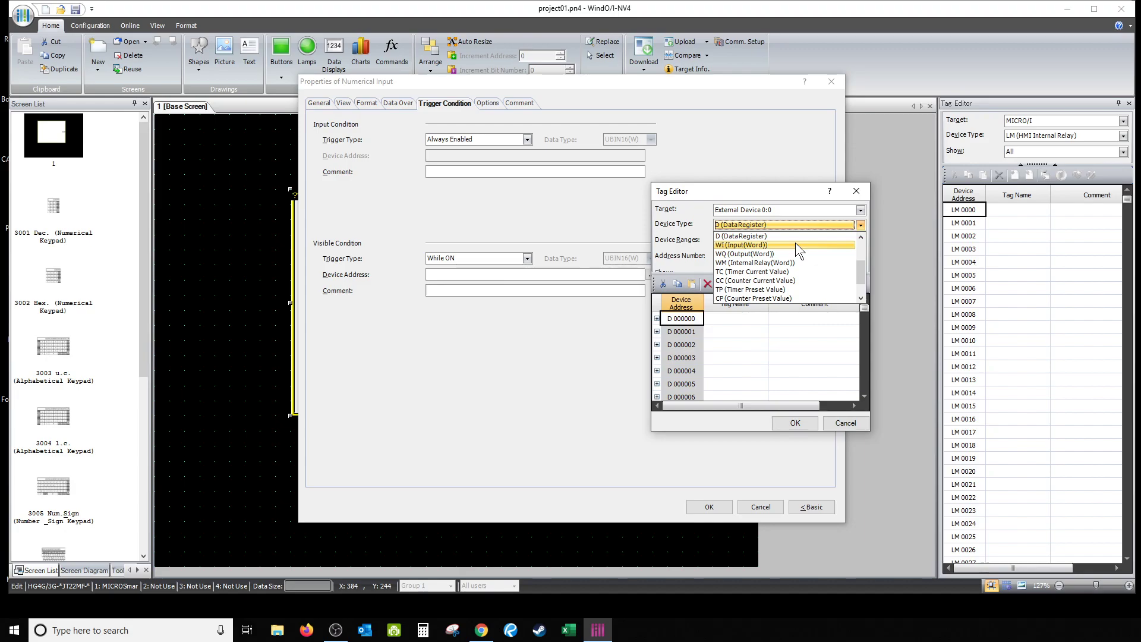
scroll(785, 256, "up", 2)
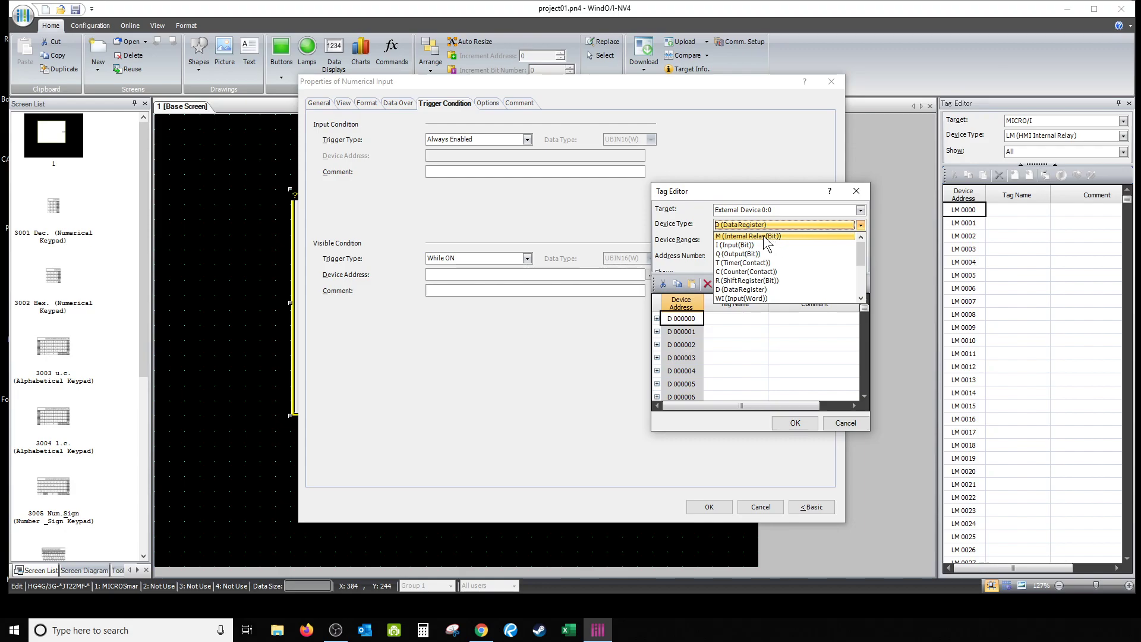
left_click(764, 236)
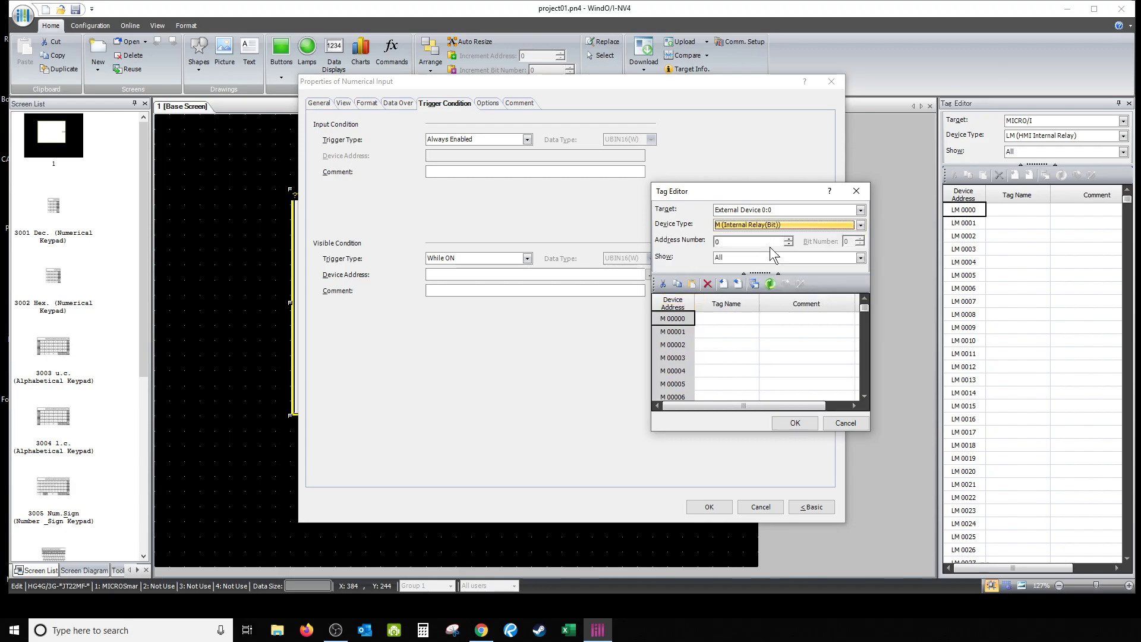
left_click(778, 320)
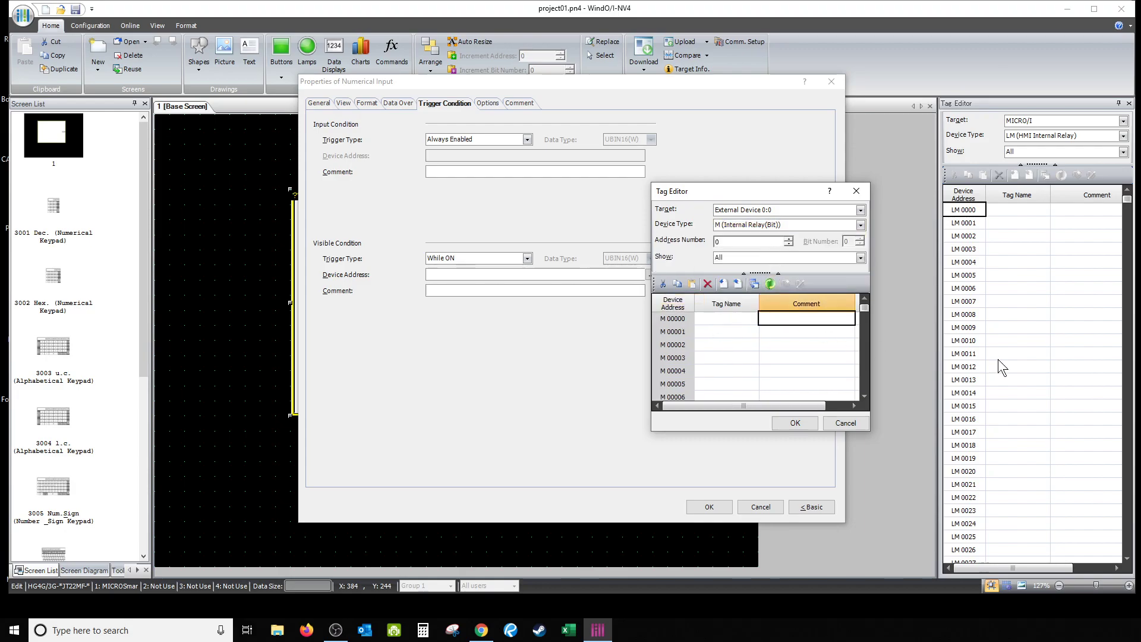
type("Data Entry Visibility")
left_click(811, 425)
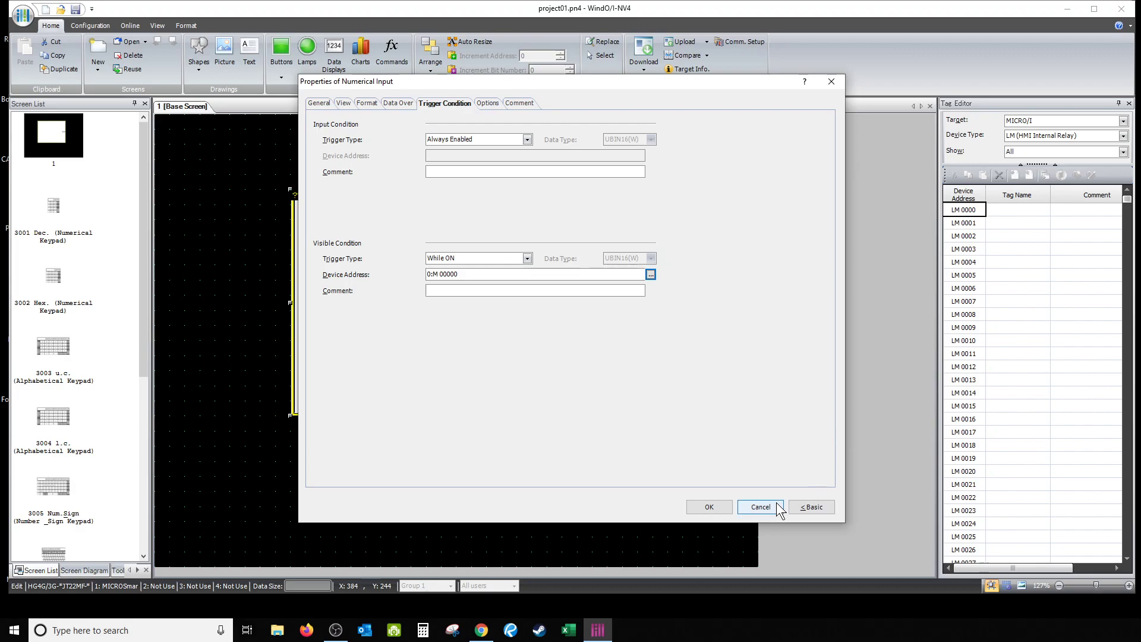
left_click(710, 508)
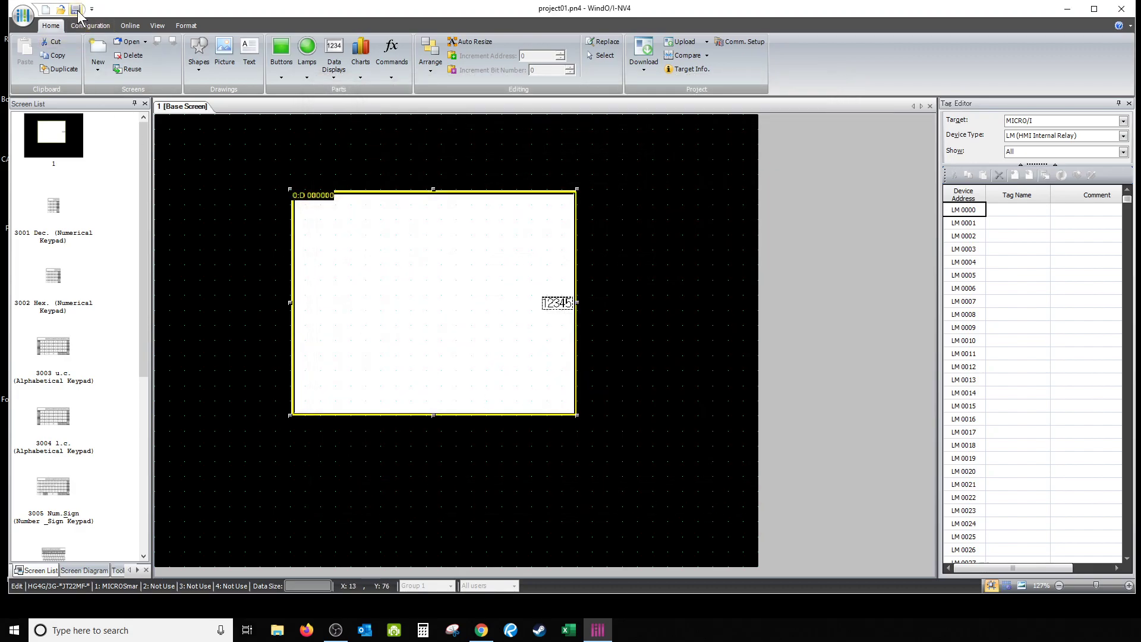
- Save the project as project01 on the Desktop, replacing the existing file
key("ctrl+s")
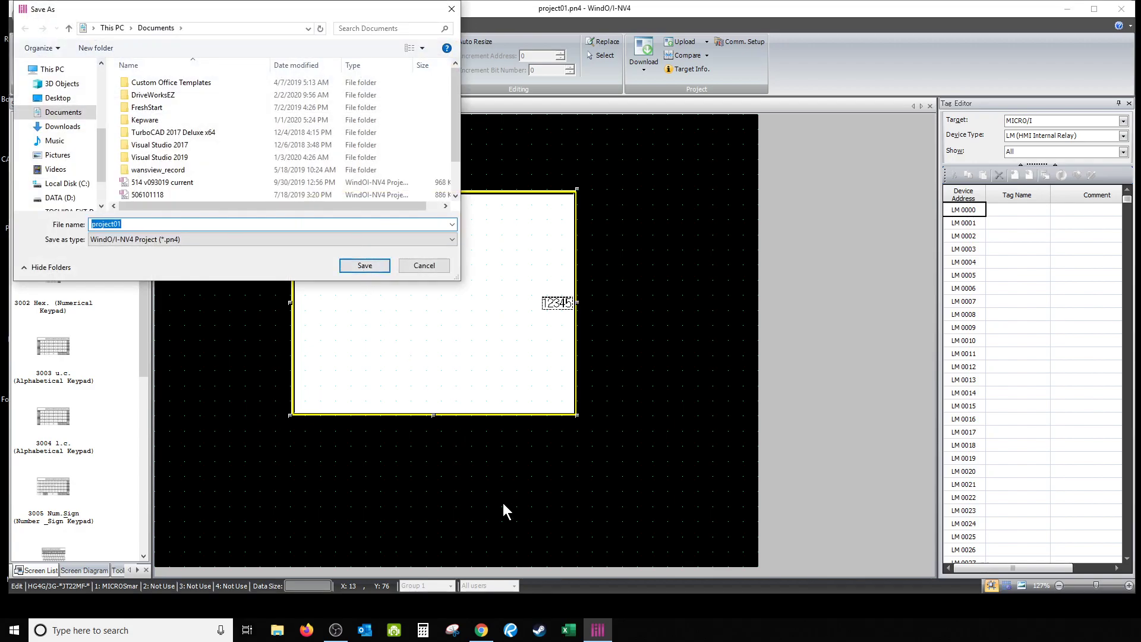
left_click(38, 96)
left_click(360, 266)
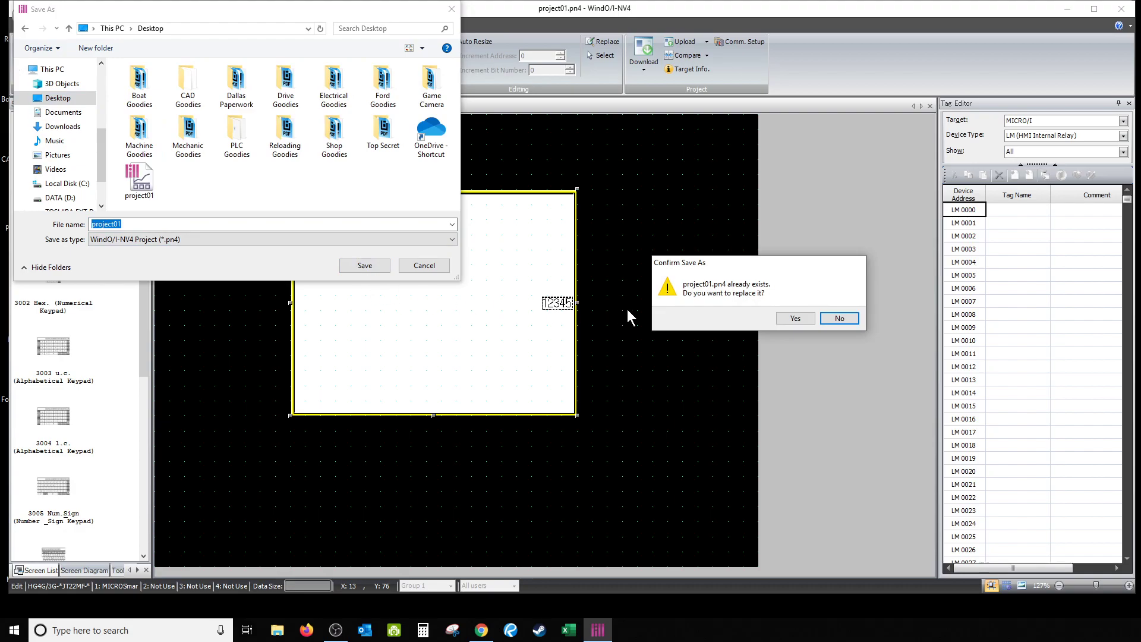
left_click(807, 320)
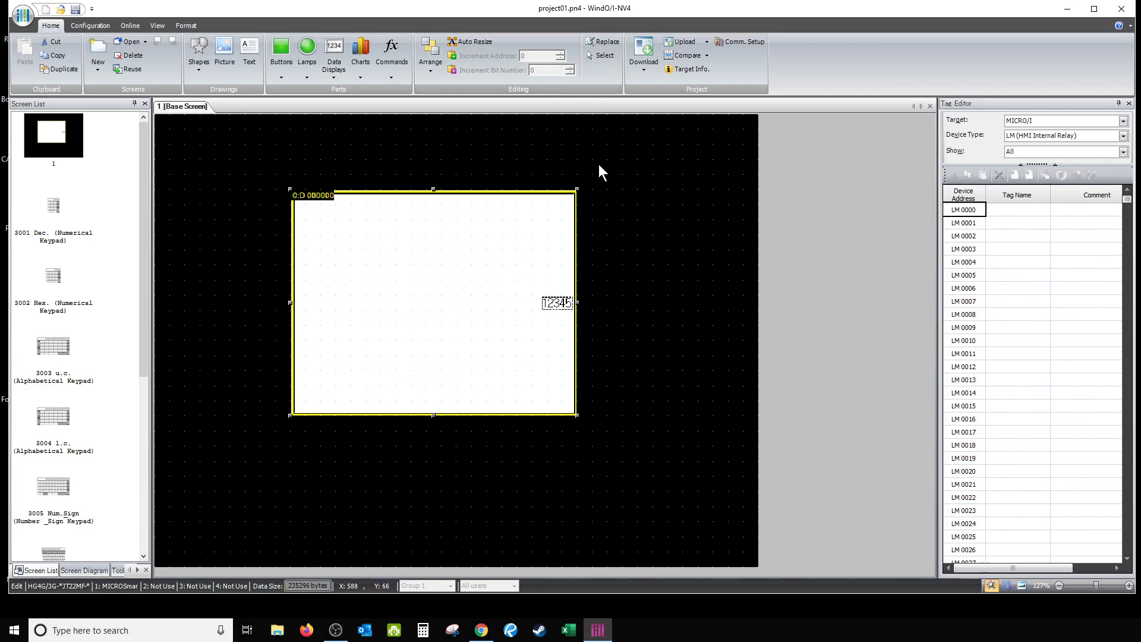
- Start the simulator and place its window over the base screen
left_click(126, 27)
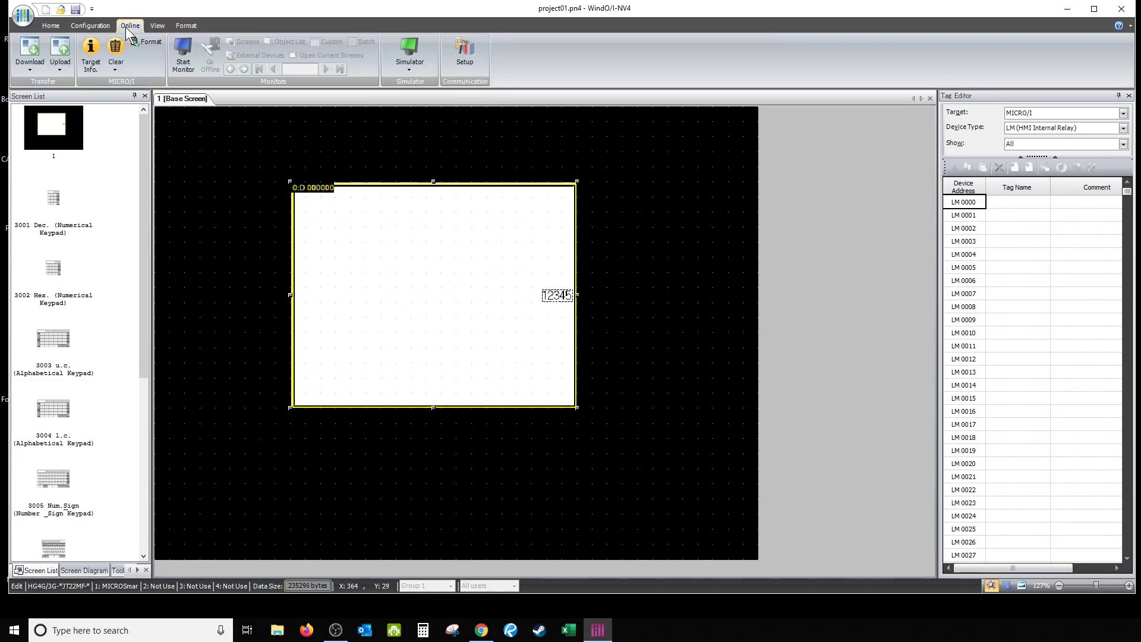
left_click(409, 57)
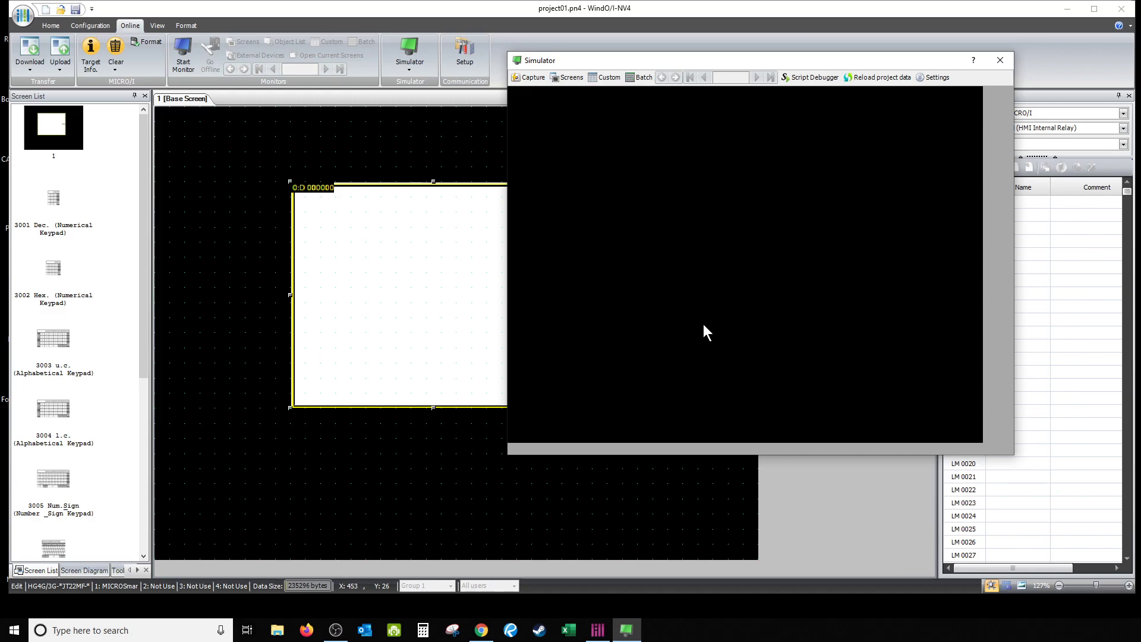
left_click_drag(862, 59, 567, 120)
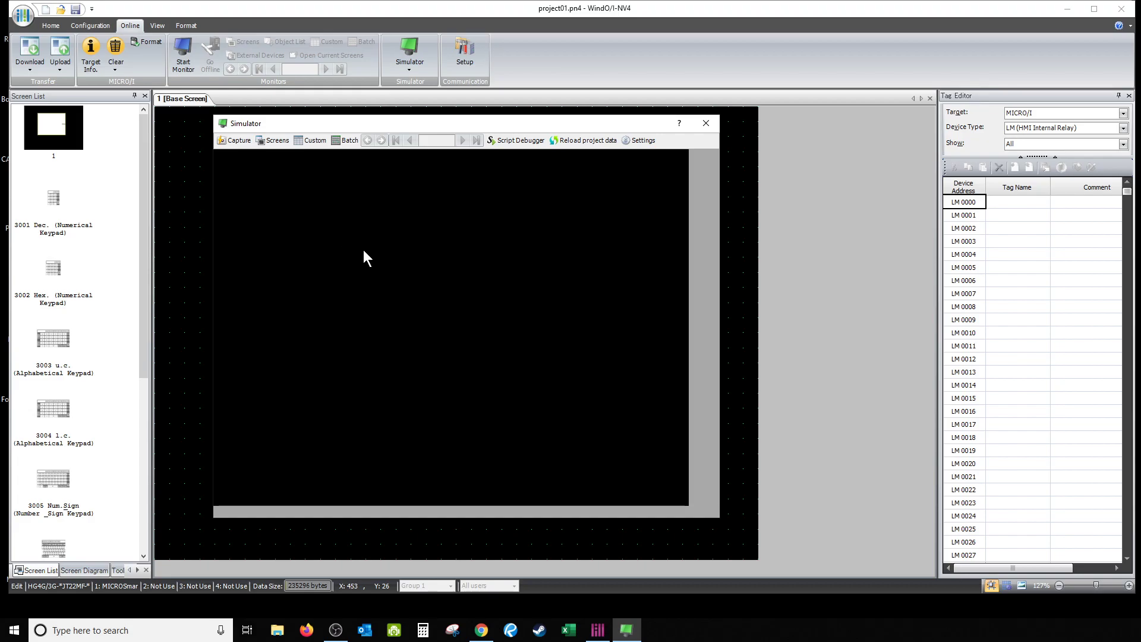
- Open a custom monitor in the simulator and add internal relay M 00000 of External Device 0:0 to it
left_click(314, 141)
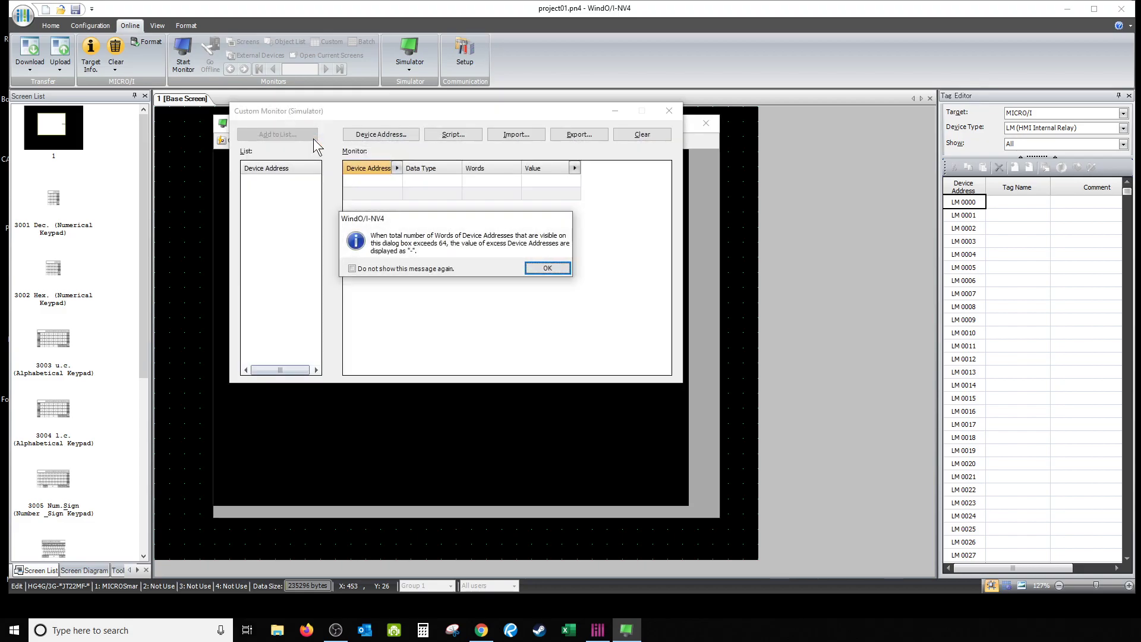
left_click(547, 269)
left_click(398, 167)
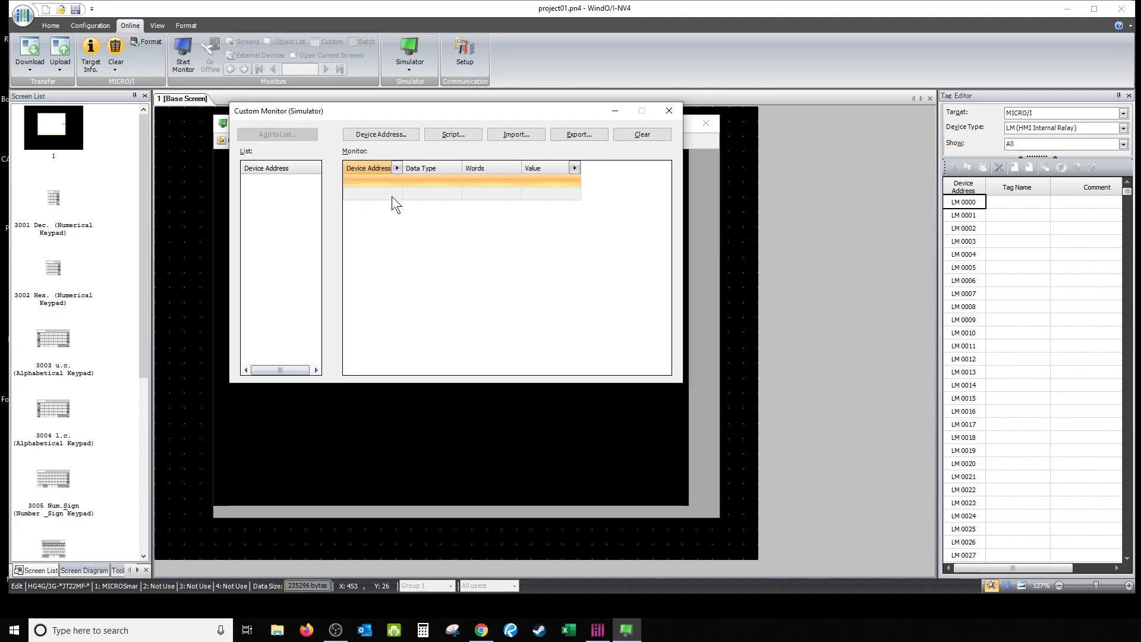
left_click(389, 184)
left_click(397, 181)
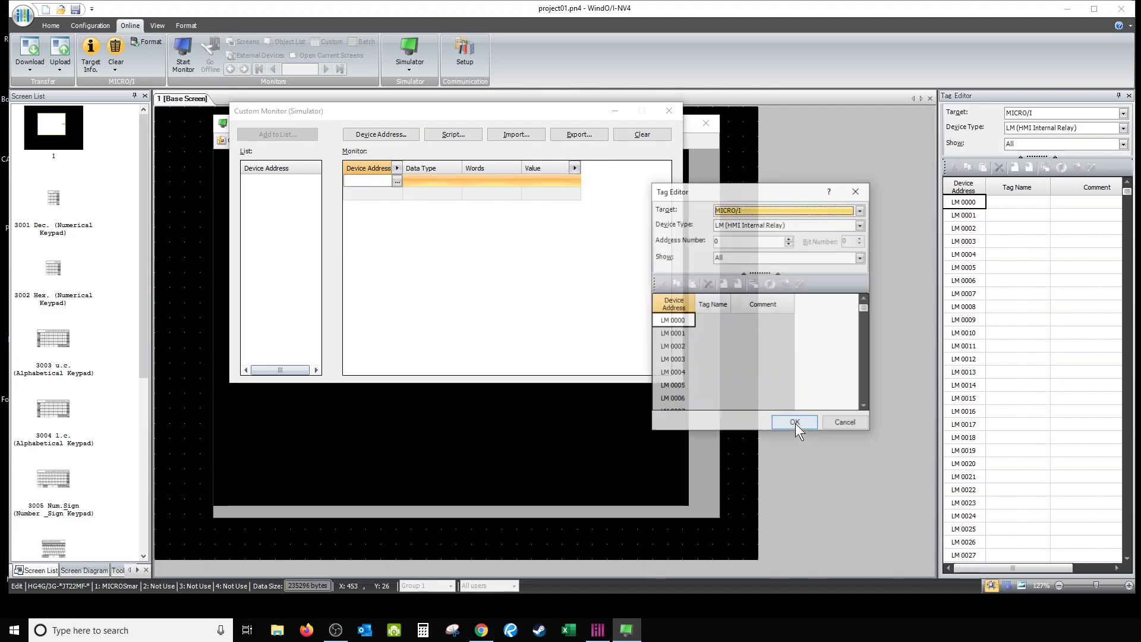
left_click(861, 209)
left_click(752, 231)
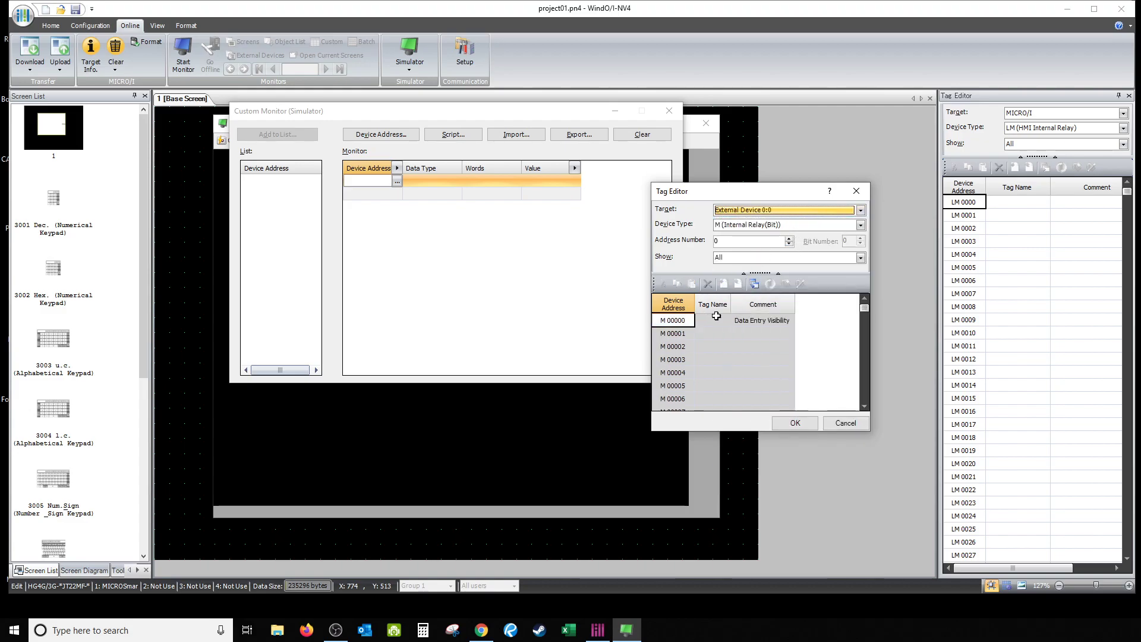
left_click(805, 419)
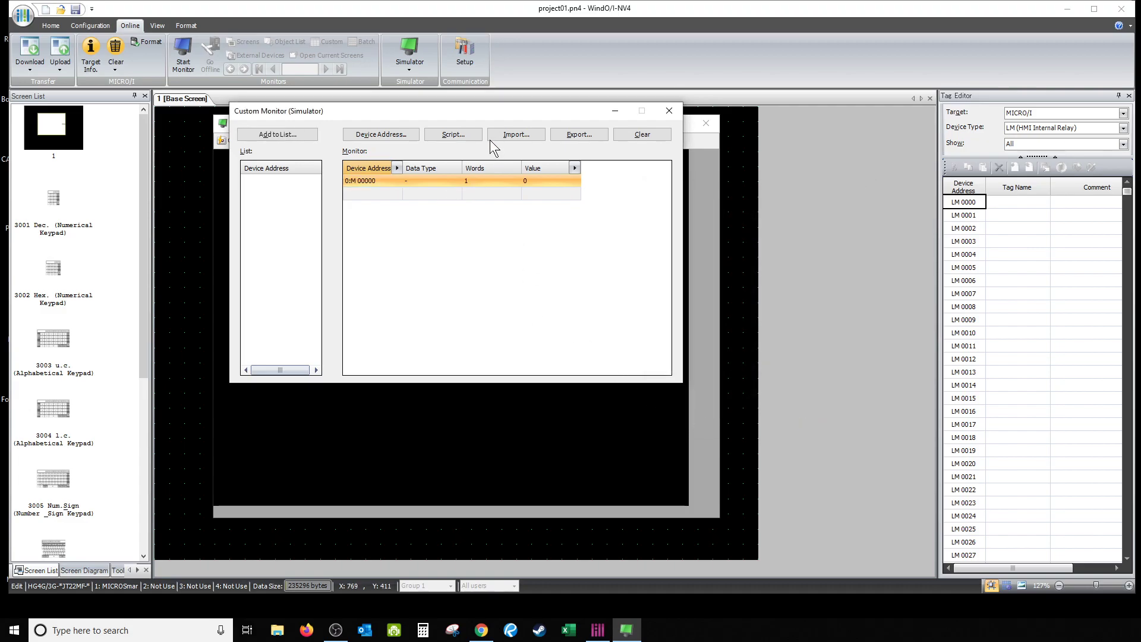
- Move the custom monitor clear of the simulated screen's middle and set M 00000 to 1
left_click_drag(484, 110, 561, 229)
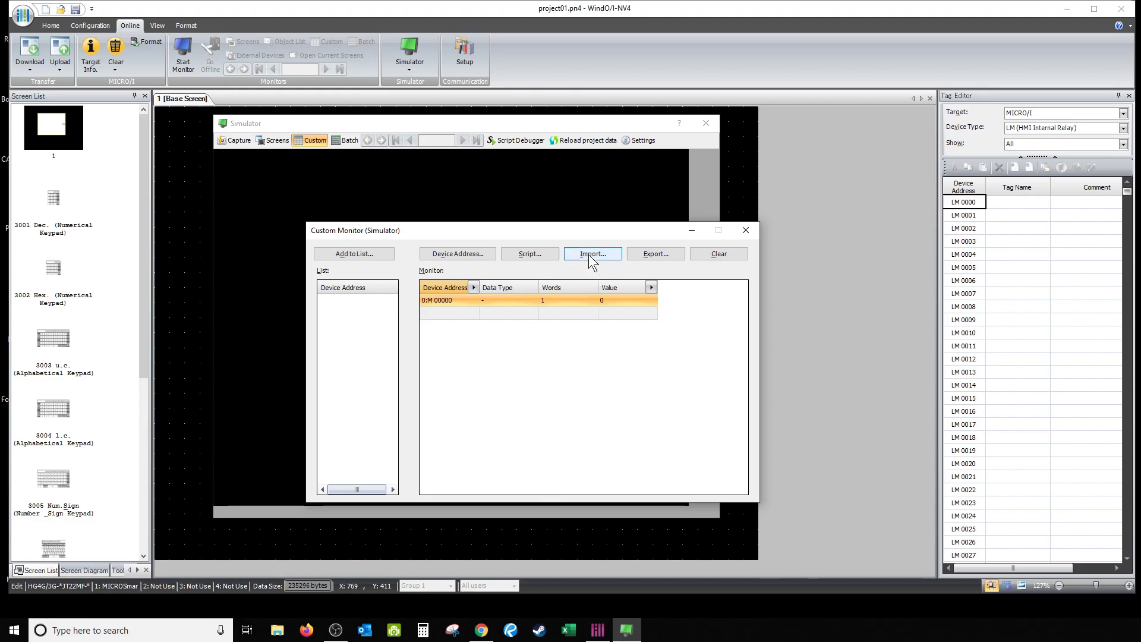
left_click_drag(584, 229, 488, 417)
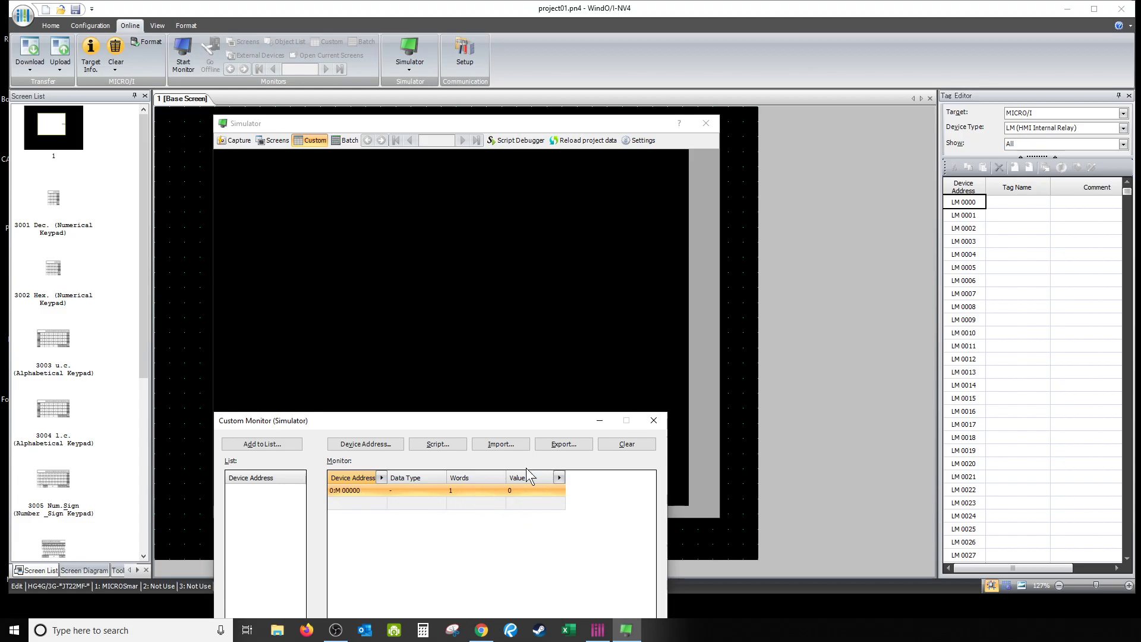
left_click(517, 491)
left_click(517, 491)
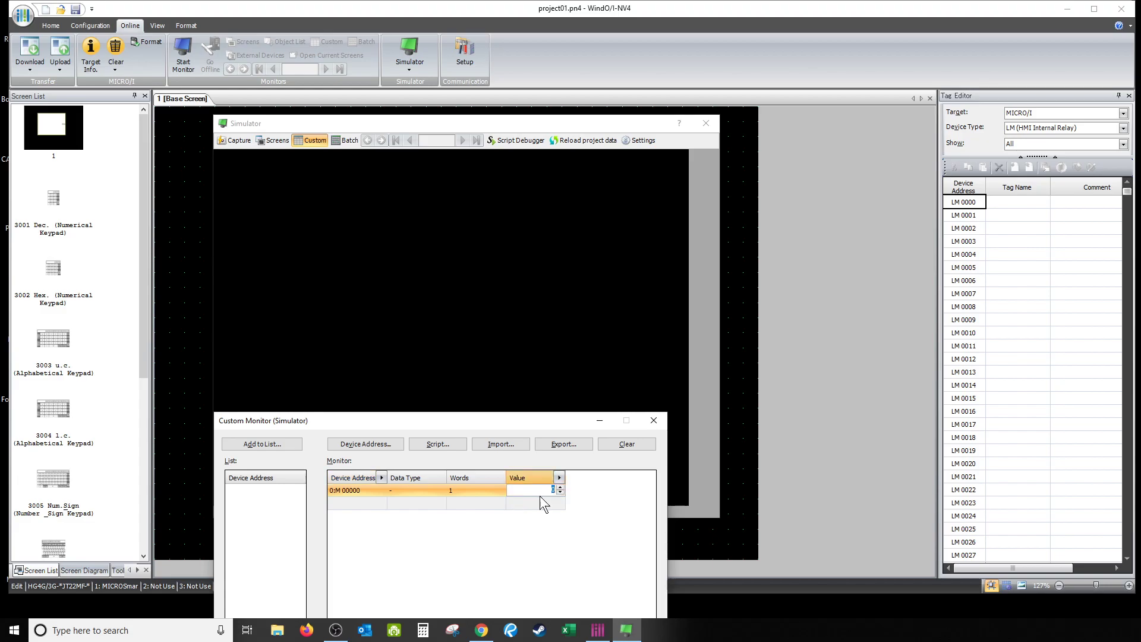
left_click(560, 487)
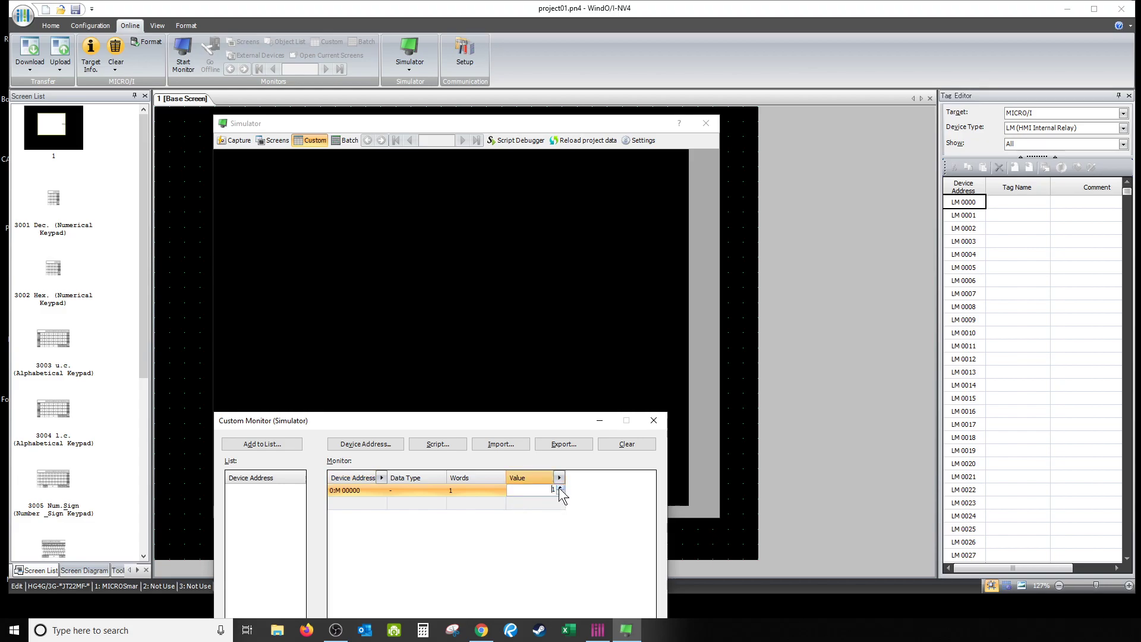
left_click(586, 507)
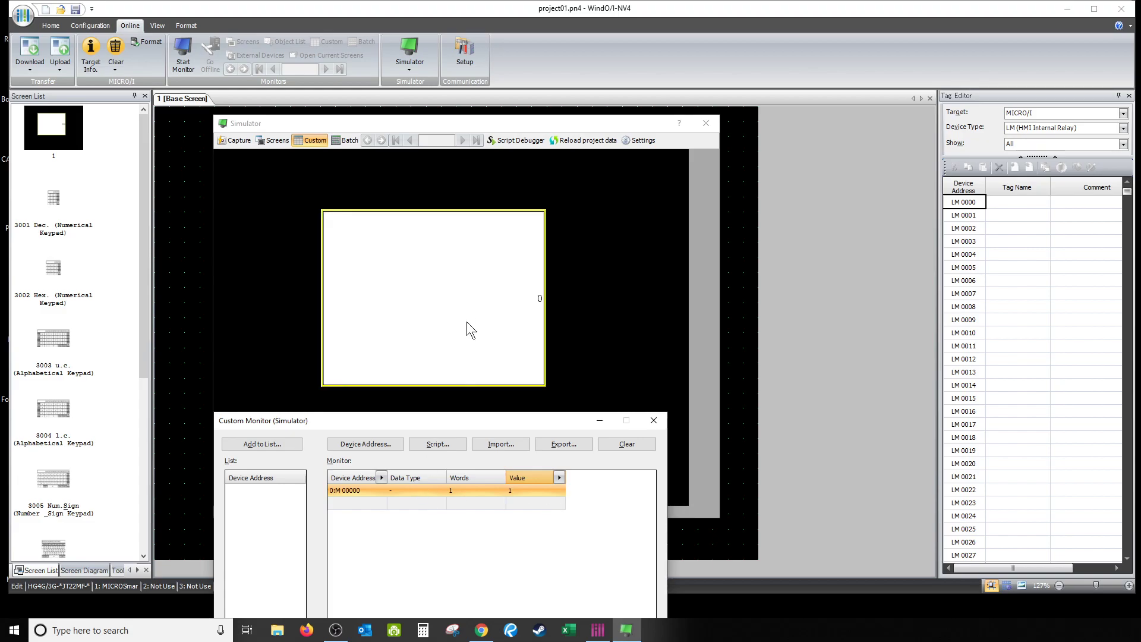
- Test the numerical input's visibility by switching M 00000 to 0 and back to 1
left_click(522, 489)
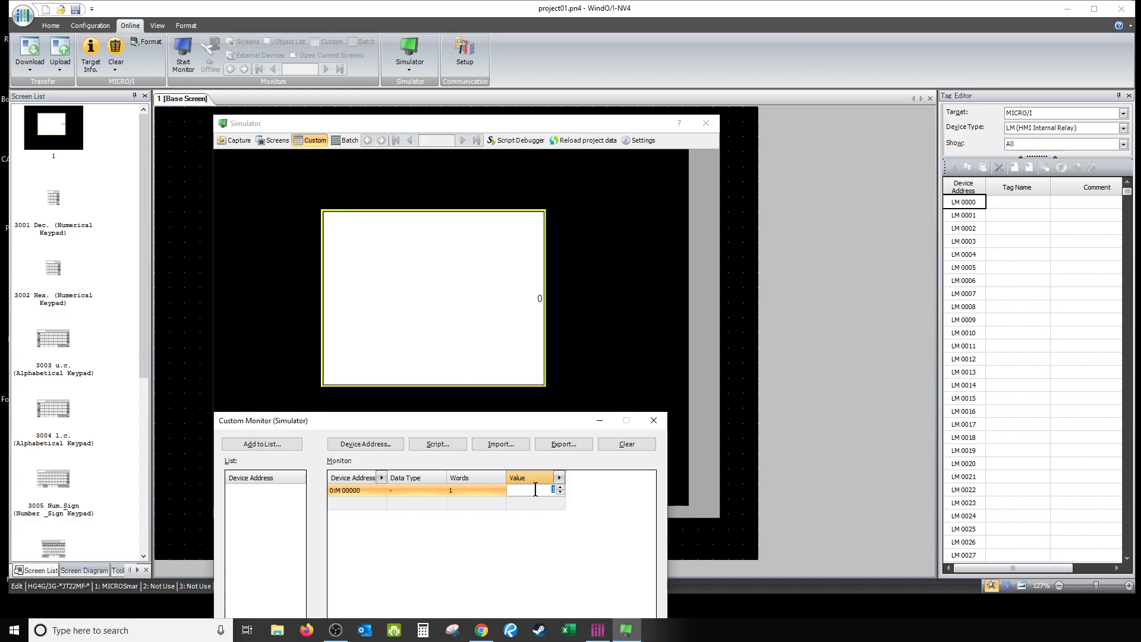
type("1")
left_click(579, 496)
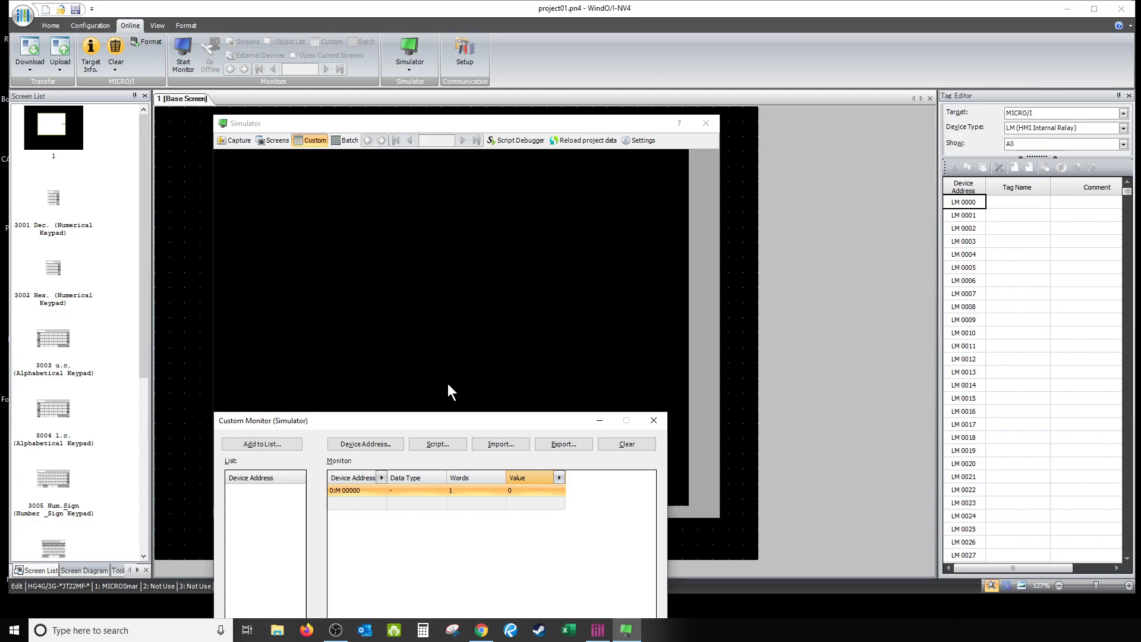
left_click(516, 495)
type("1")
left_click(652, 501)
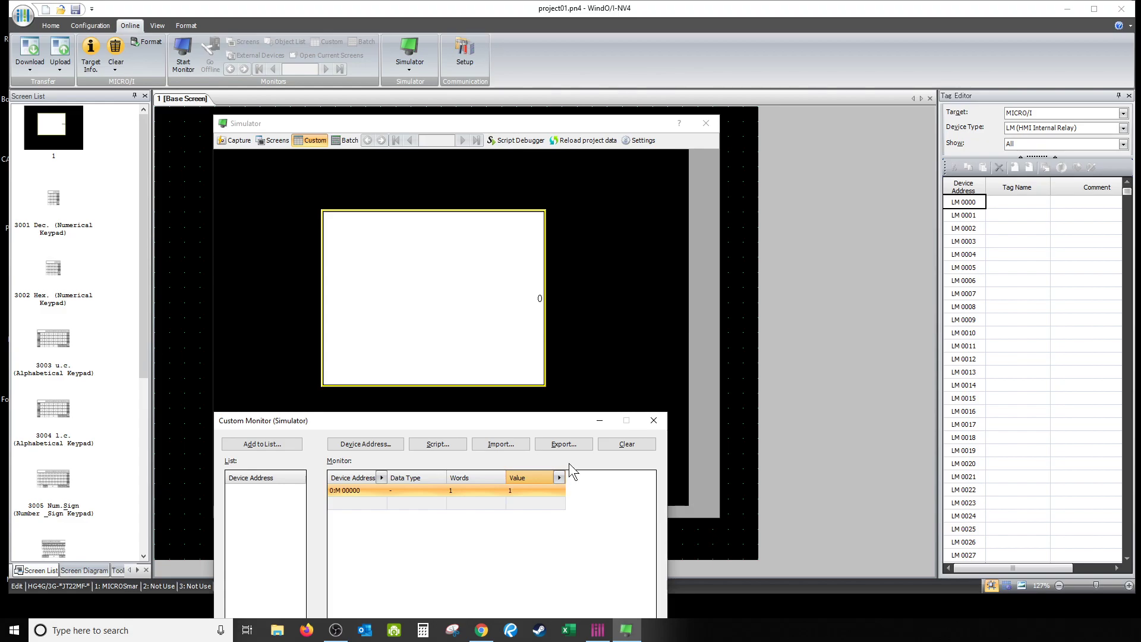
- Set M 00000 to 0 and move the custom monitor up so its whole window is on screen
left_click(525, 492)
type("0")
key("Return")
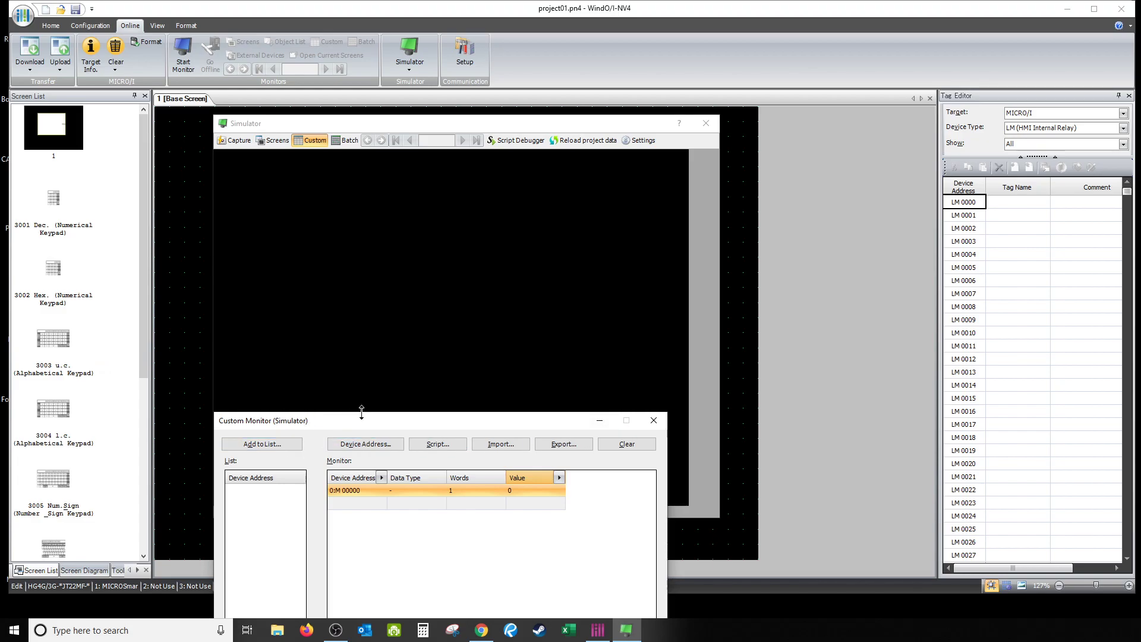
left_click_drag(454, 430, 399, 162)
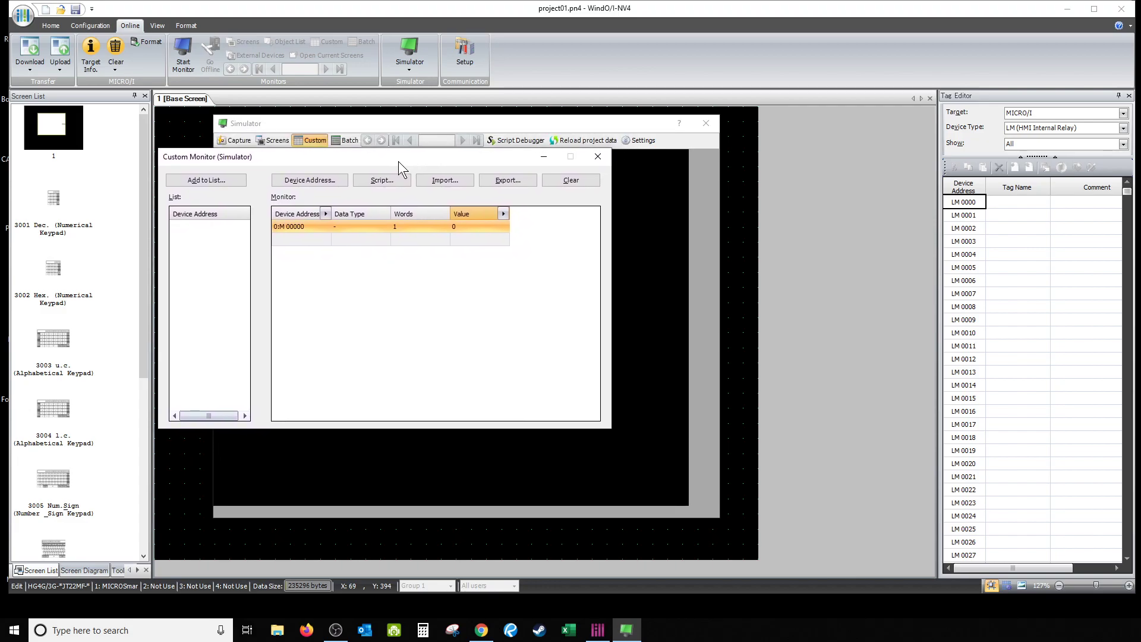